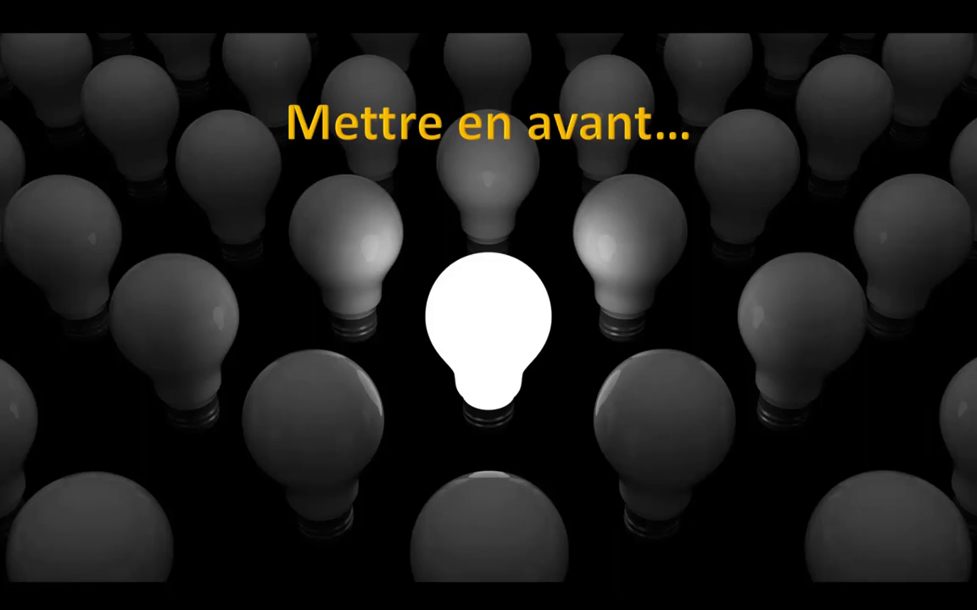
Step: Advance the slideshow to the sketch-style photo of the five-person team
key("Right")
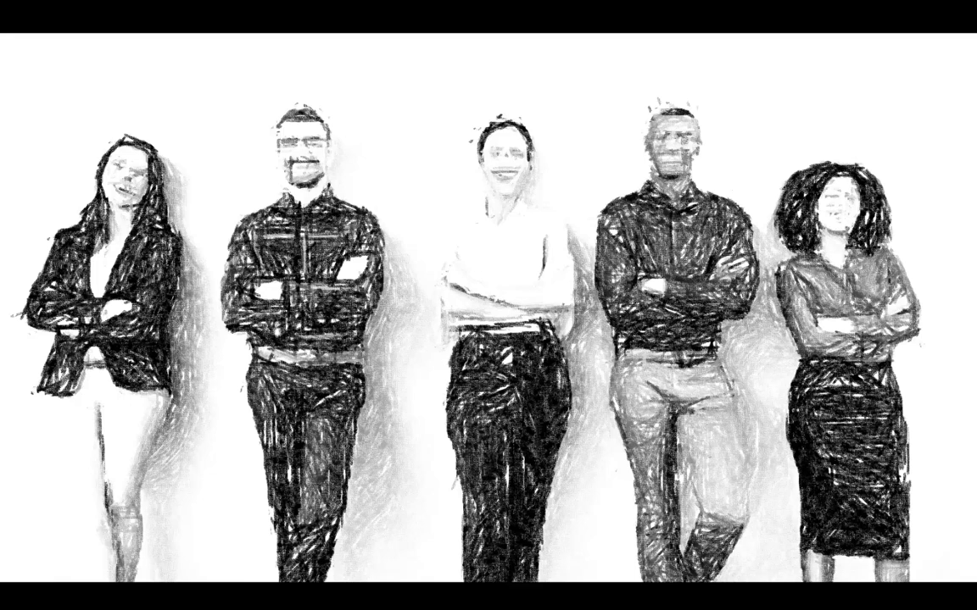
Step: Reveal the colour face oval on the second man, then move it to the middle woman
key("Right")
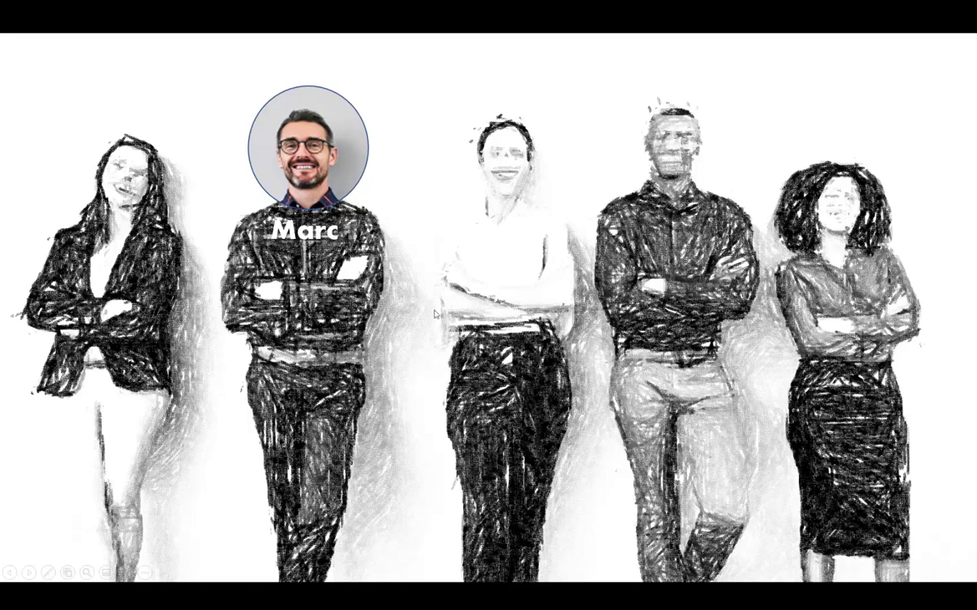
key("Right")
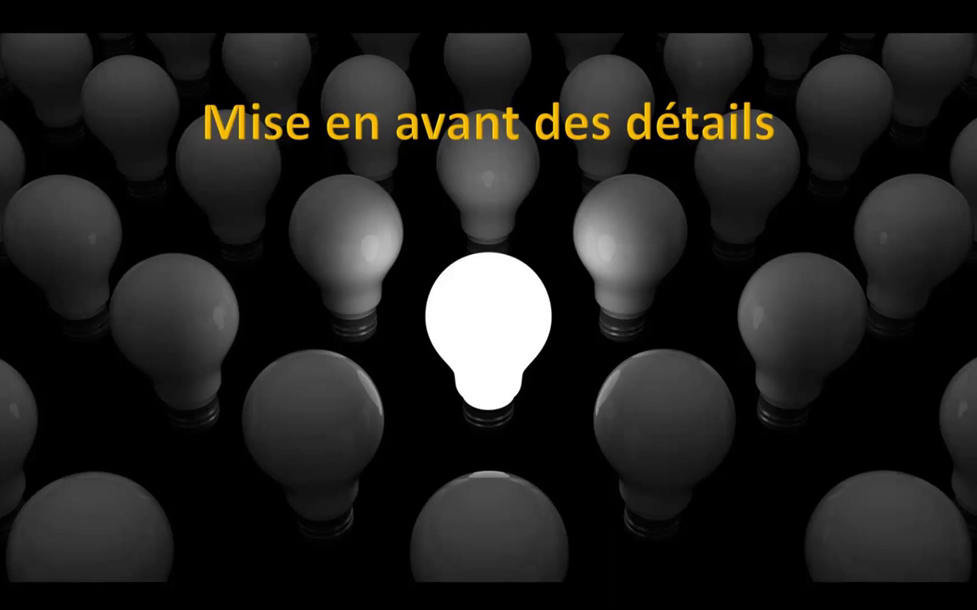
Step: Exit the slideshow and add blank slide 21 with a full-slide stock photo of the medical team
key("Escape")
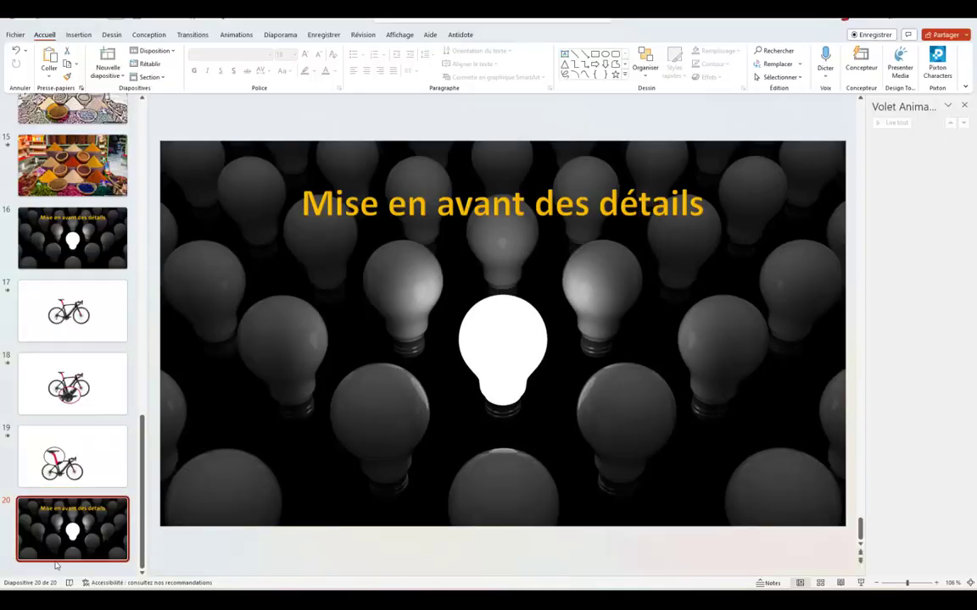
left_click(80, 37)
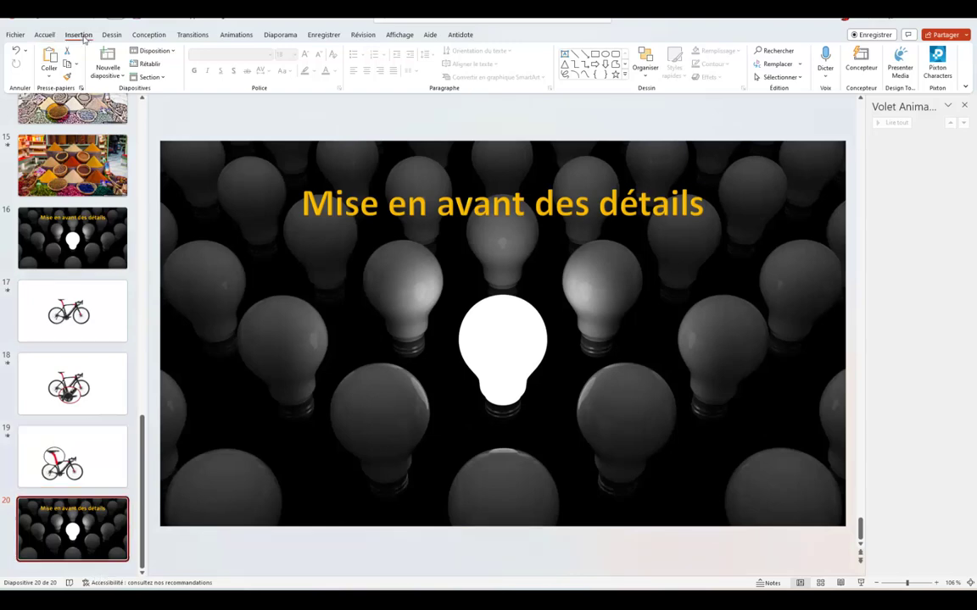
left_click(39, 77)
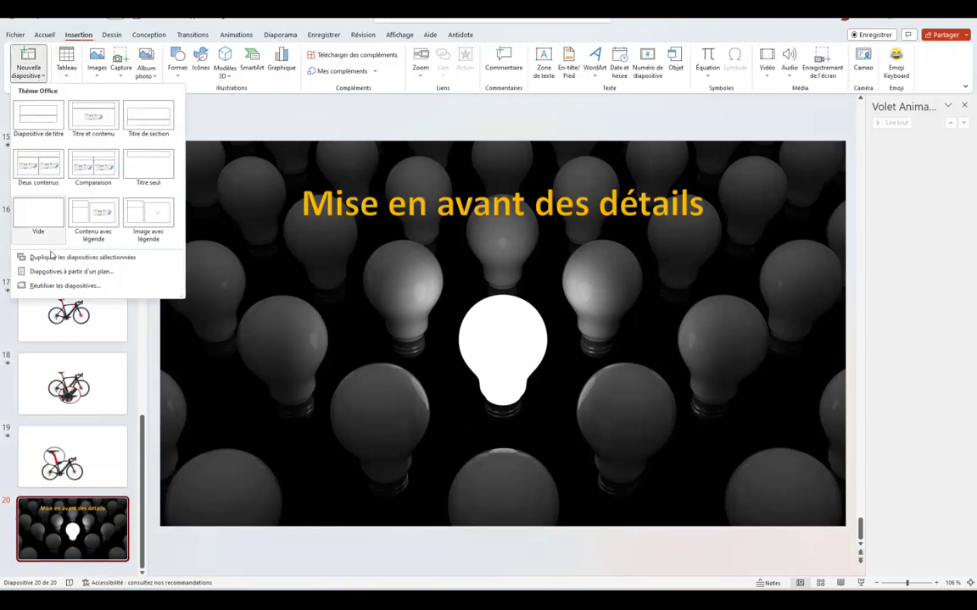
left_click(32, 207)
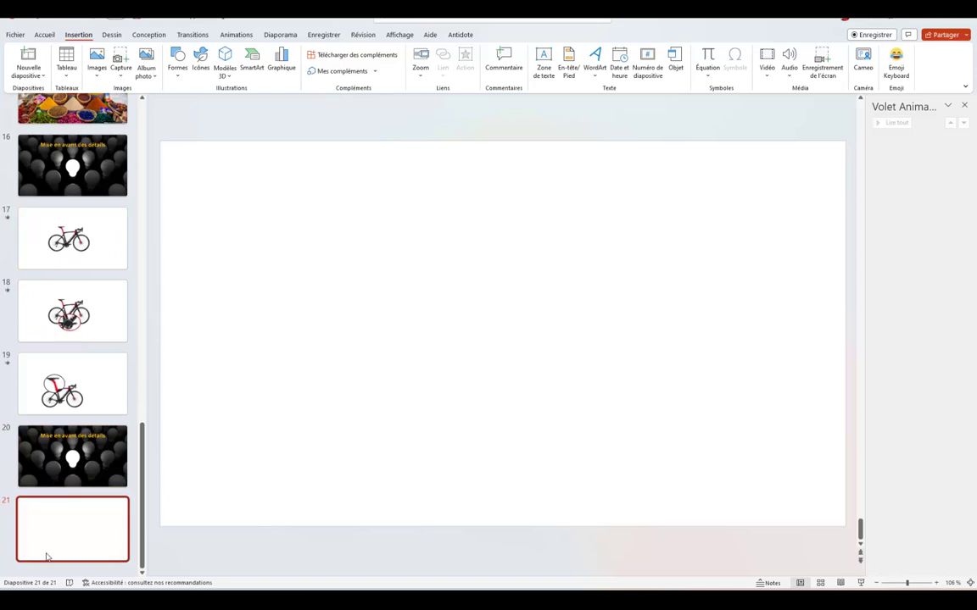
left_click(95, 73)
left_click(119, 121)
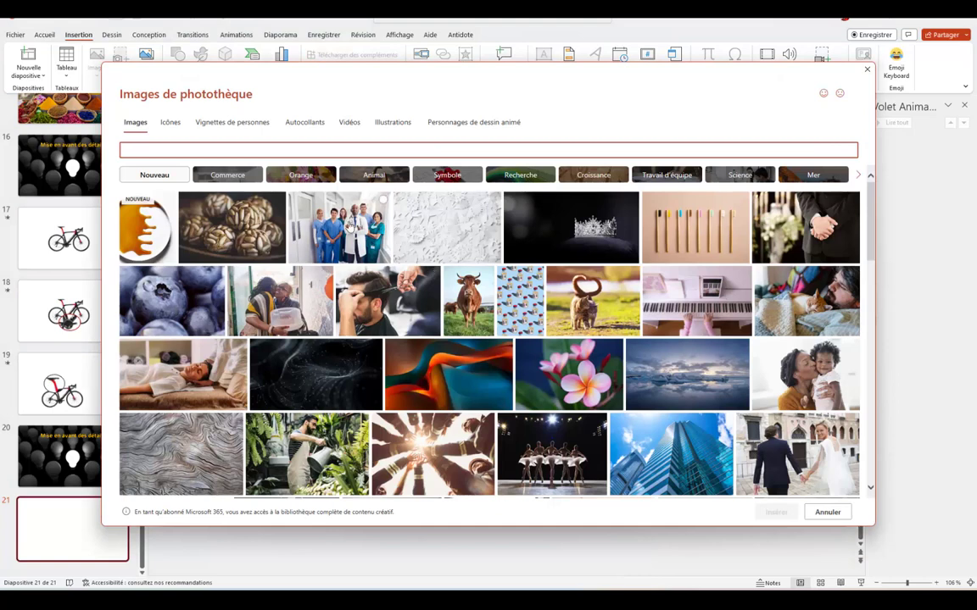
left_click(350, 225)
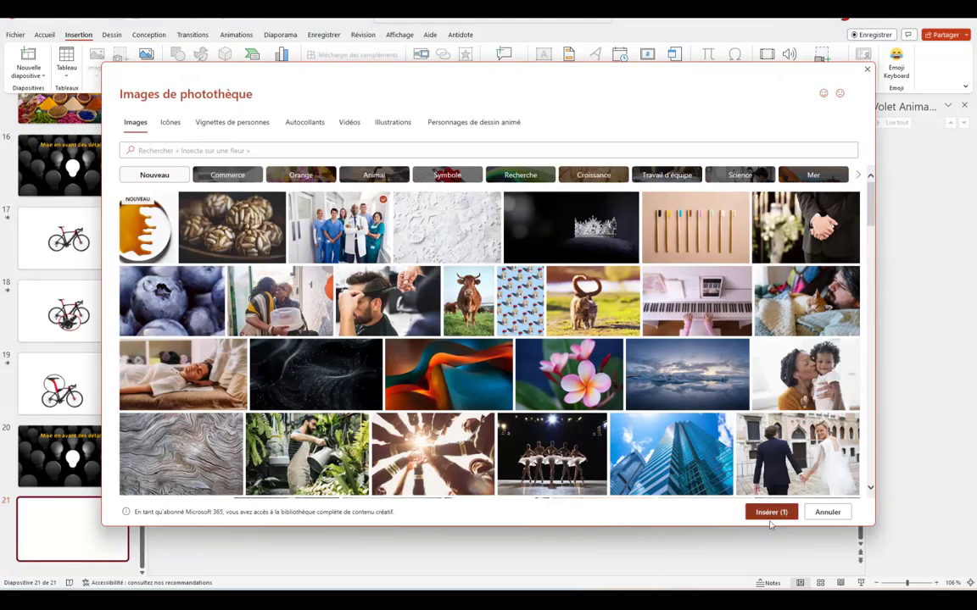
left_click(771, 512)
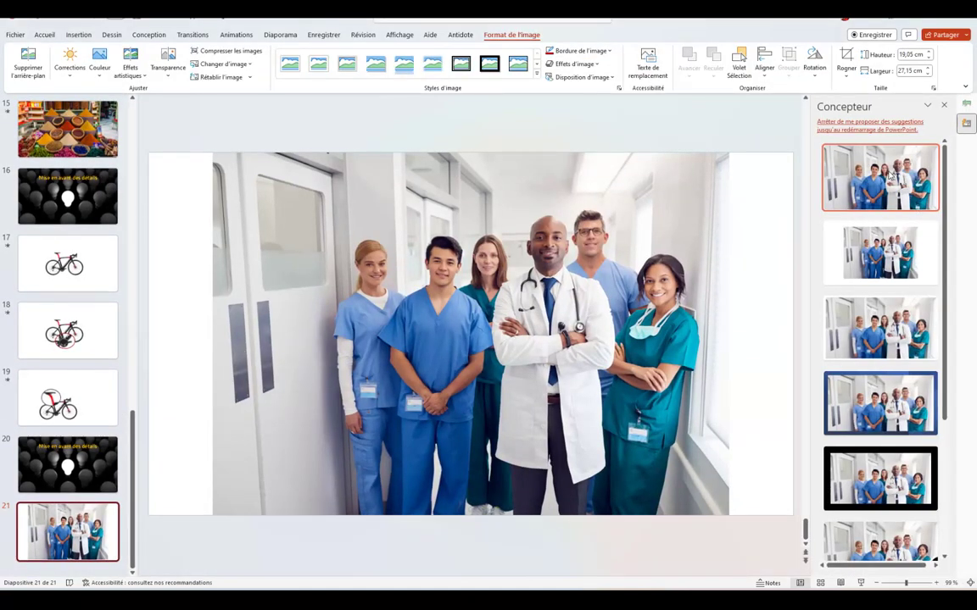
left_click(916, 182)
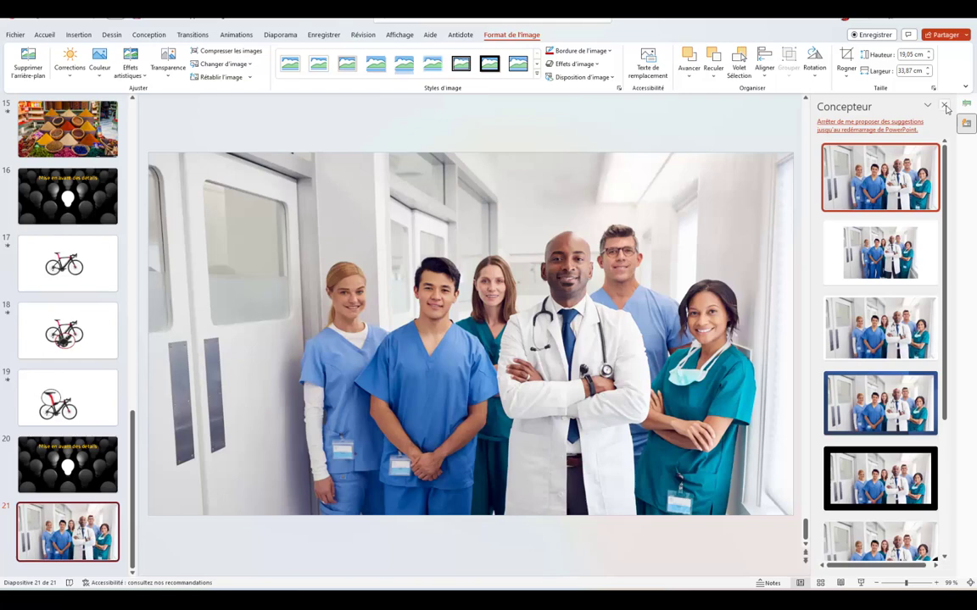
Step: Duplicate slide 21 as slide 22
scroll(90, 373, "down", 2)
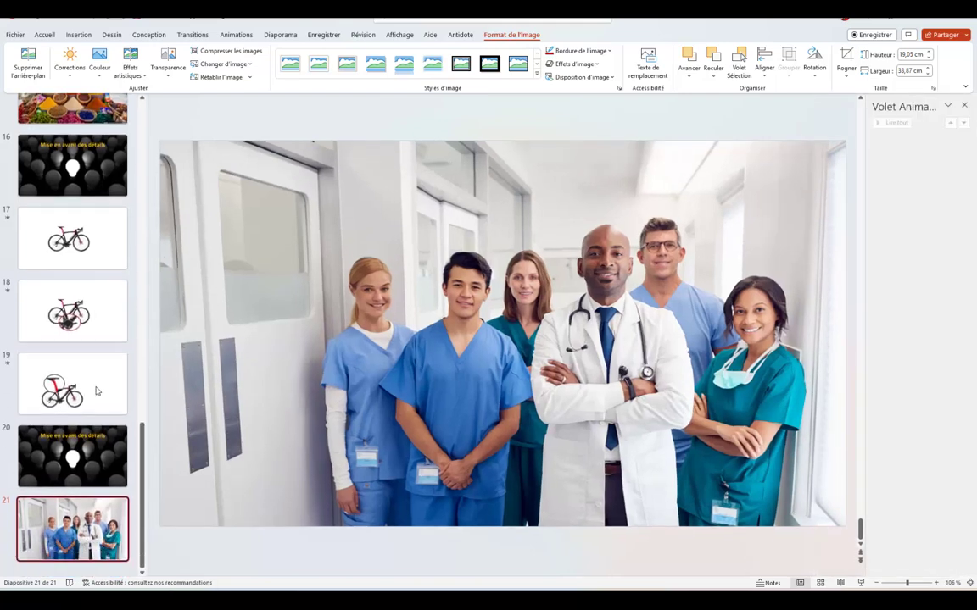
right_click(80, 536)
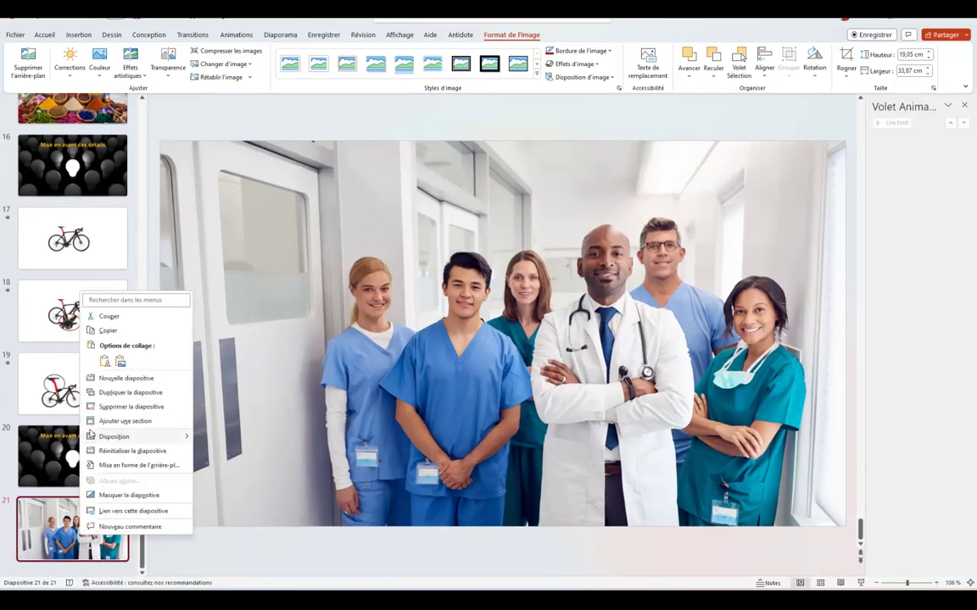
left_click(111, 367)
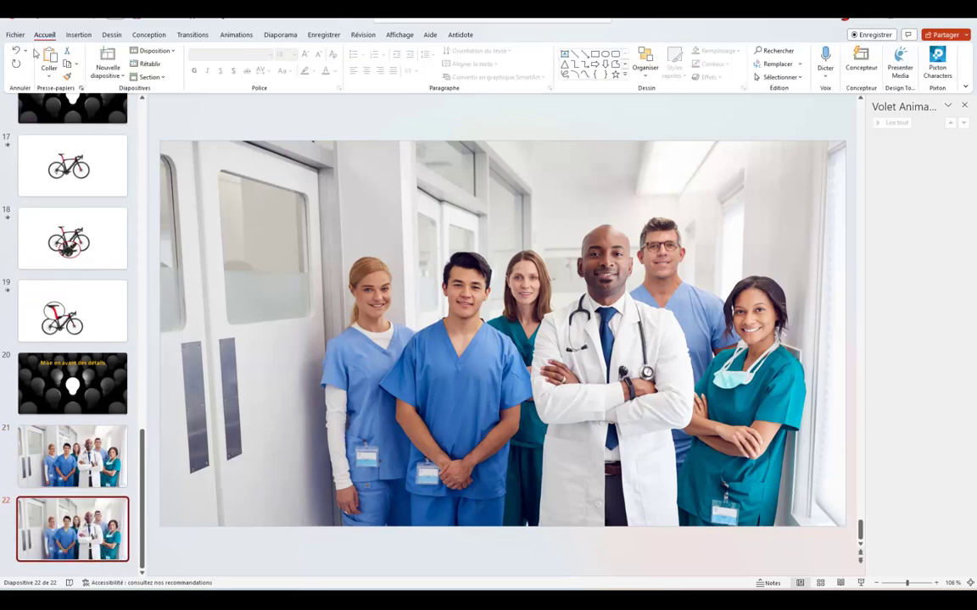
Step: Apply the grayscale pencil-sketch artistic effect to slide 22's photo, then select slide 21's colour photo
left_click(212, 157)
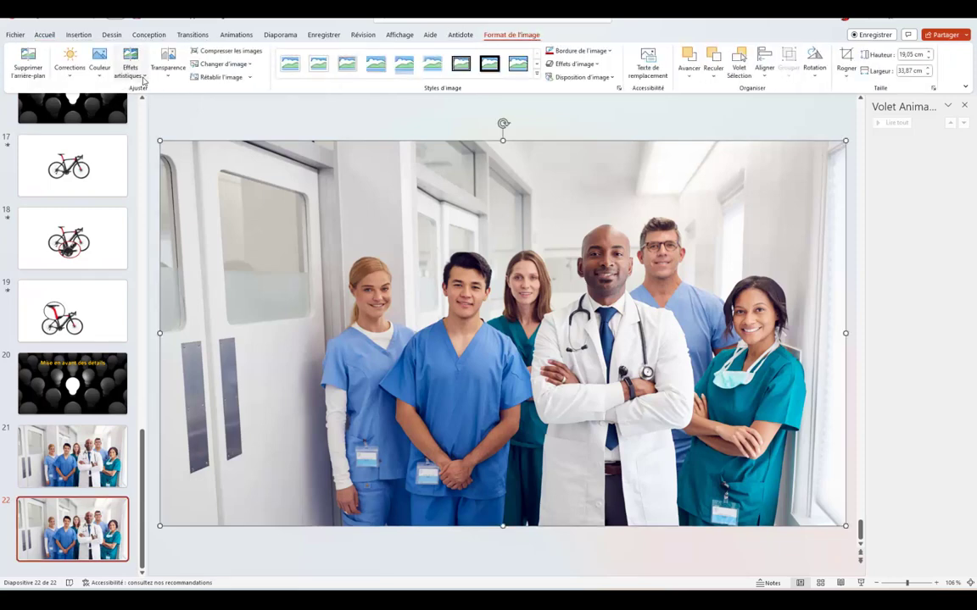
left_click(144, 79)
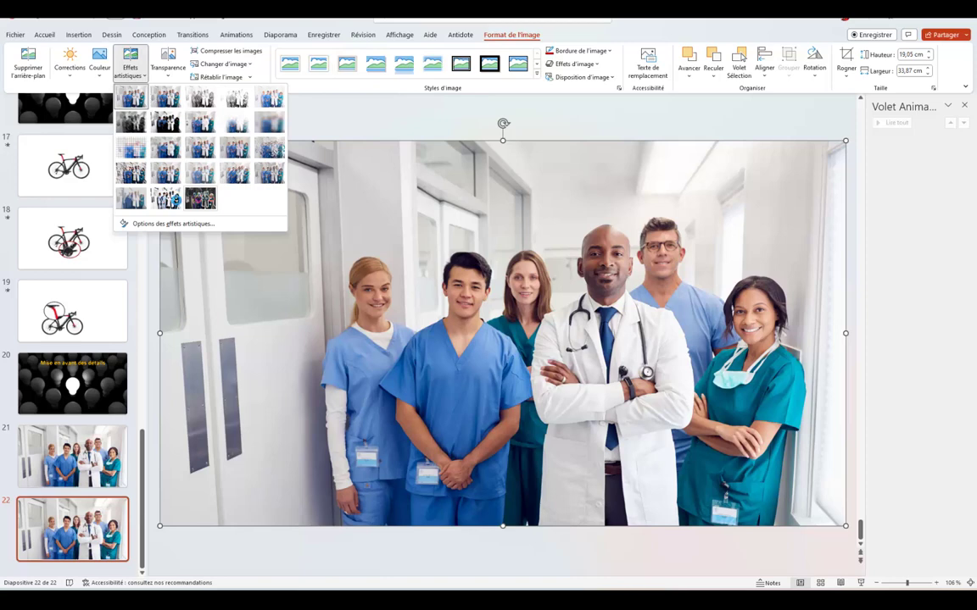
left_click(166, 200)
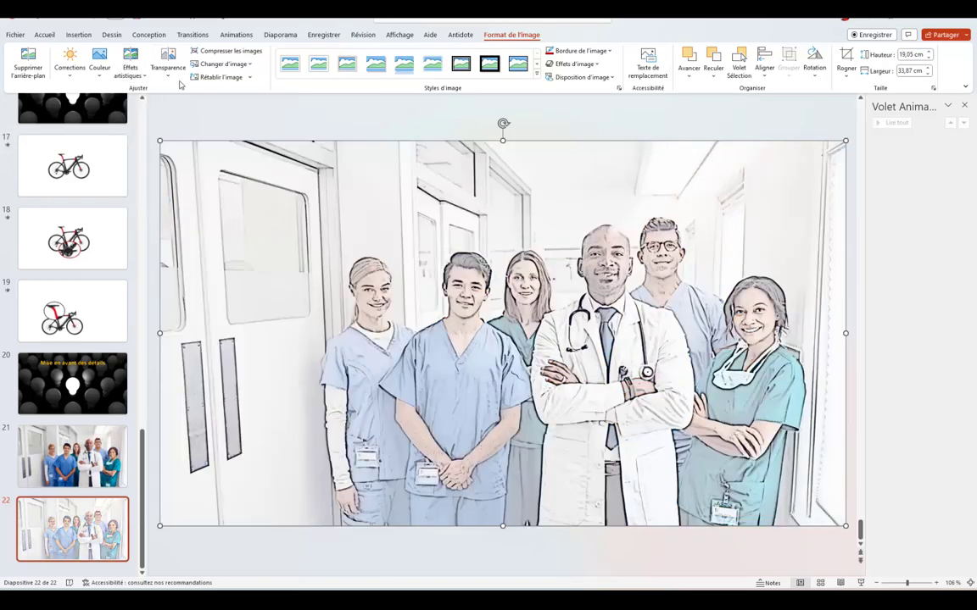
left_click(145, 77)
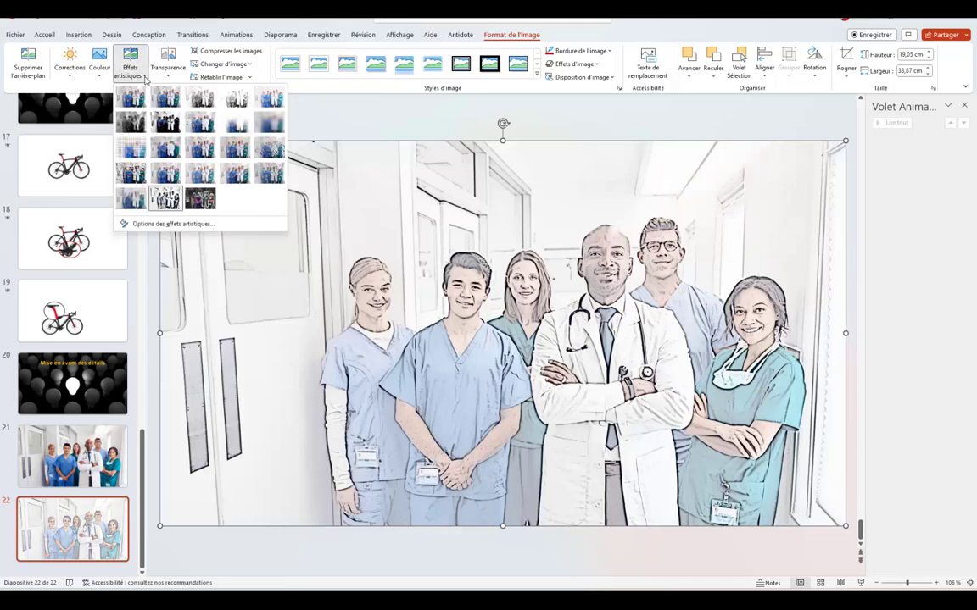
left_click(135, 152)
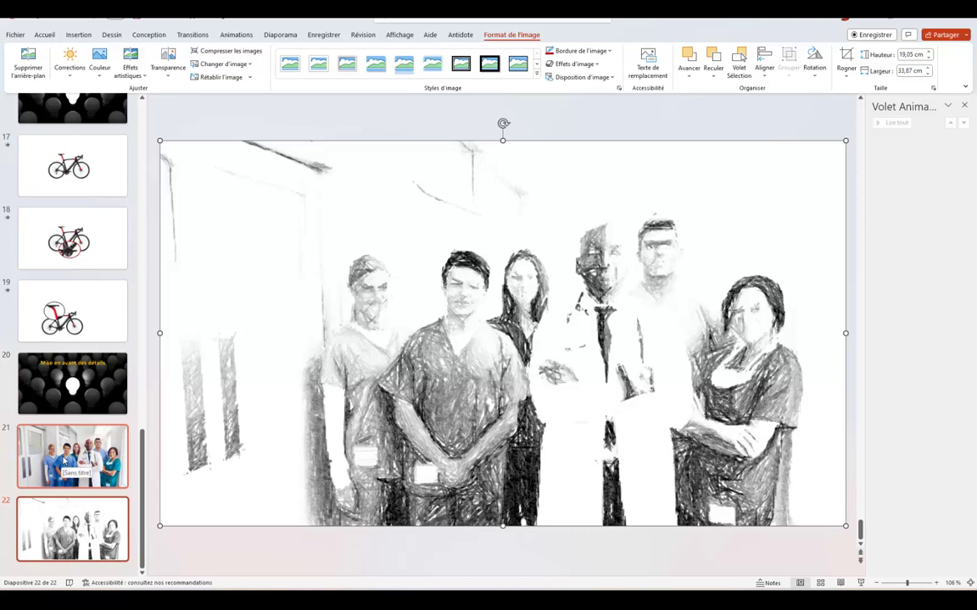
left_click(73, 481)
left_click(334, 283)
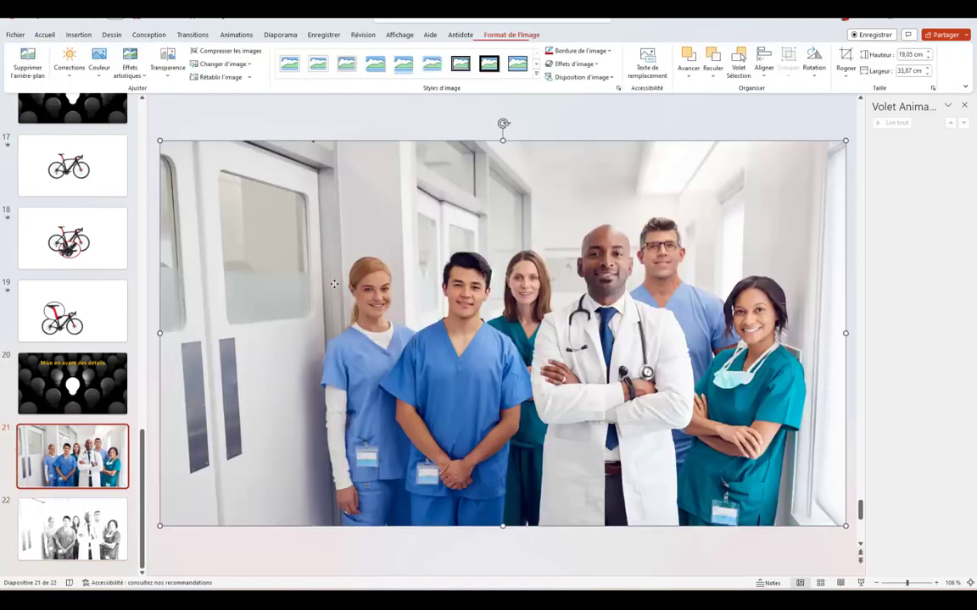
Step: Select the sketch photo on slide 22 and give the slide background a picture fill
right_click(335, 284)
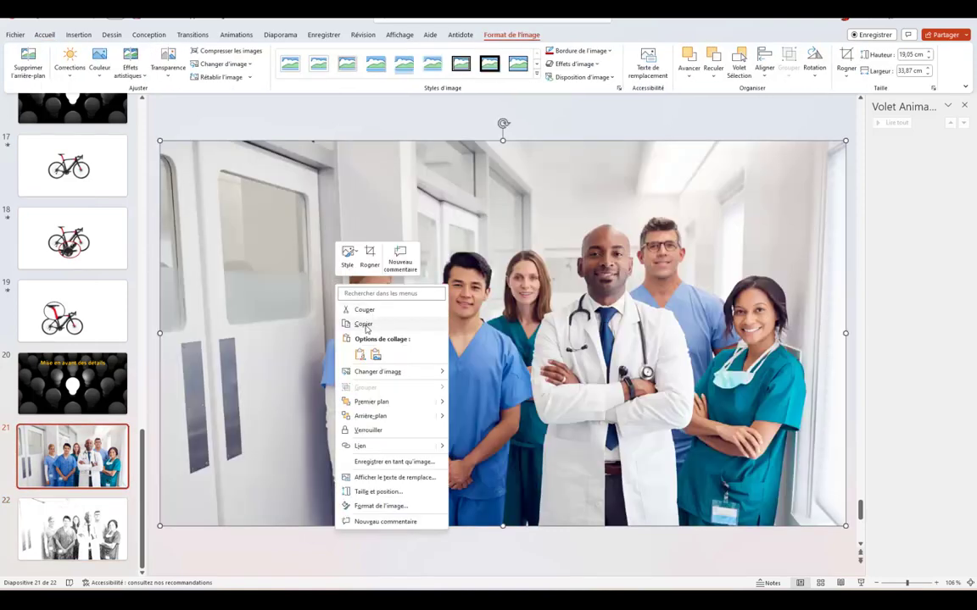
key("Escape")
left_click(80, 539)
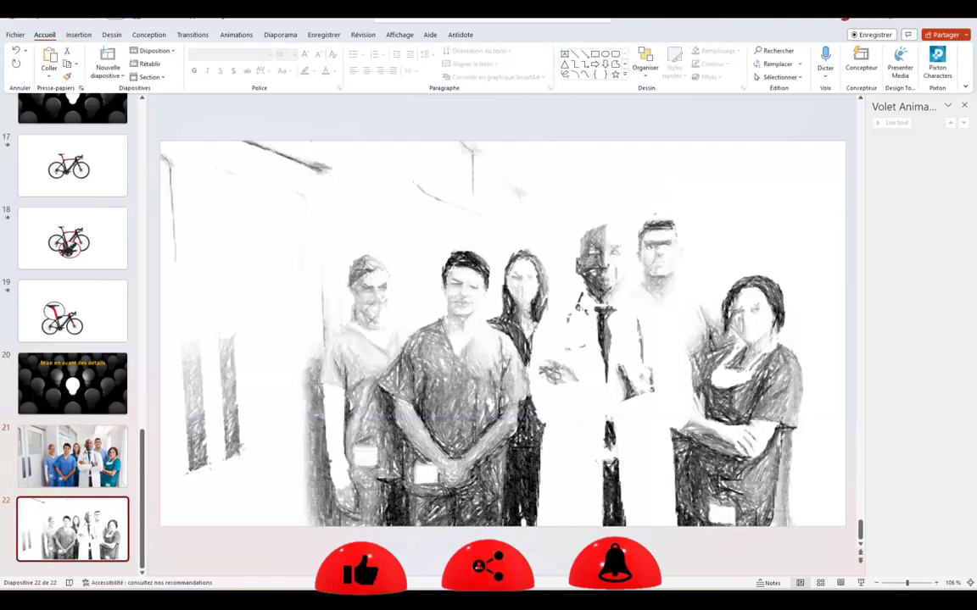
left_click(464, 223)
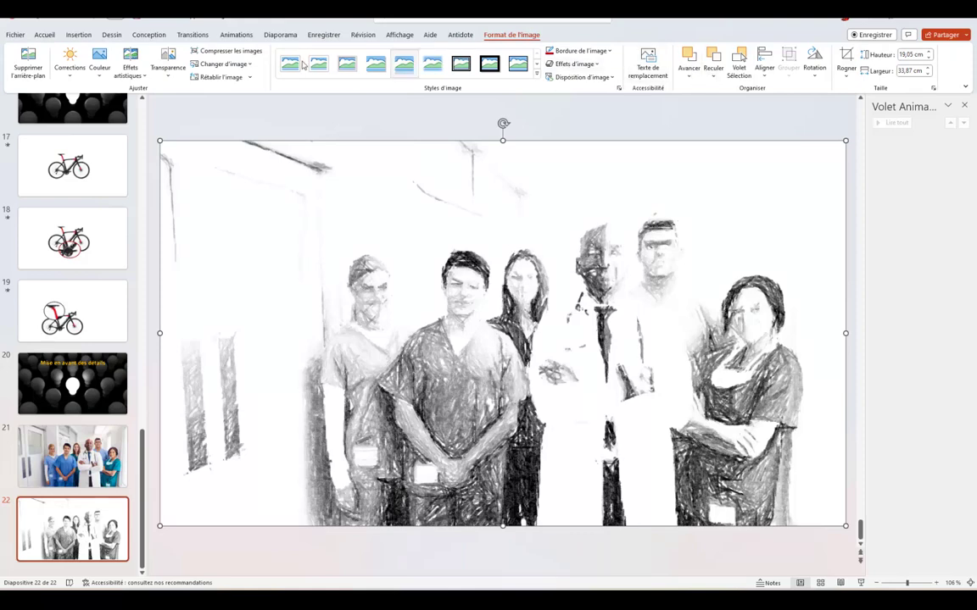
left_click(148, 35)
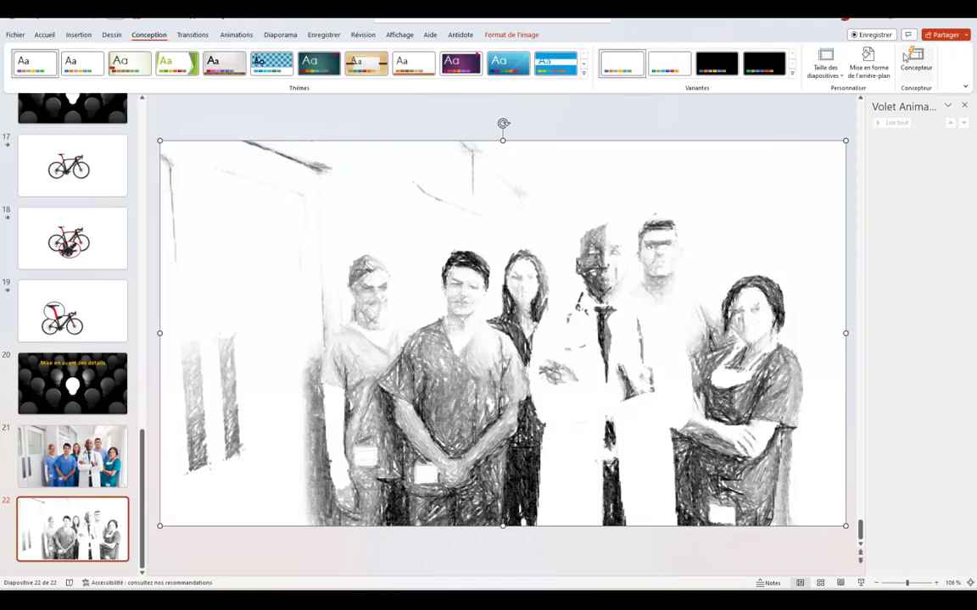
left_click(869, 73)
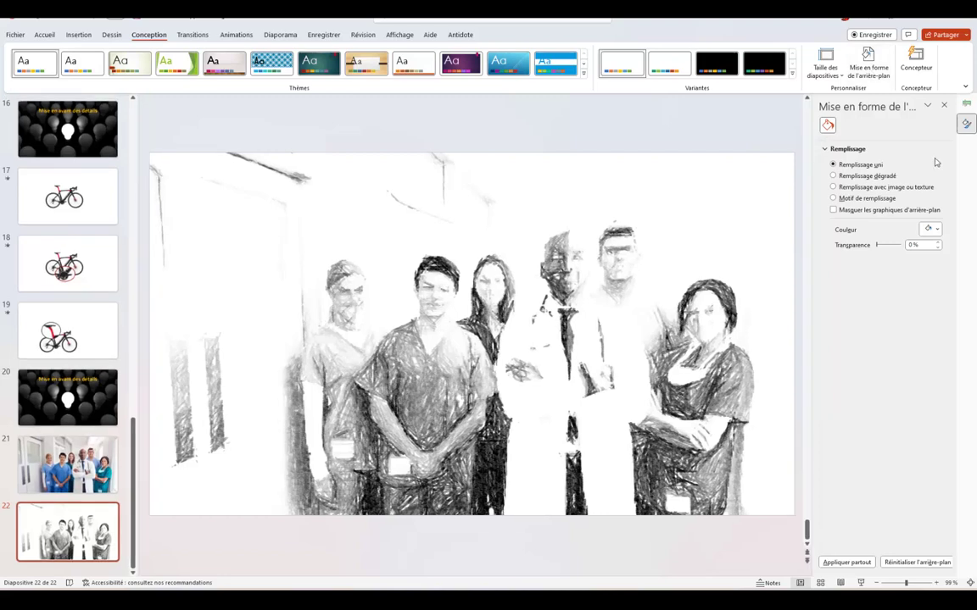
left_click(855, 188)
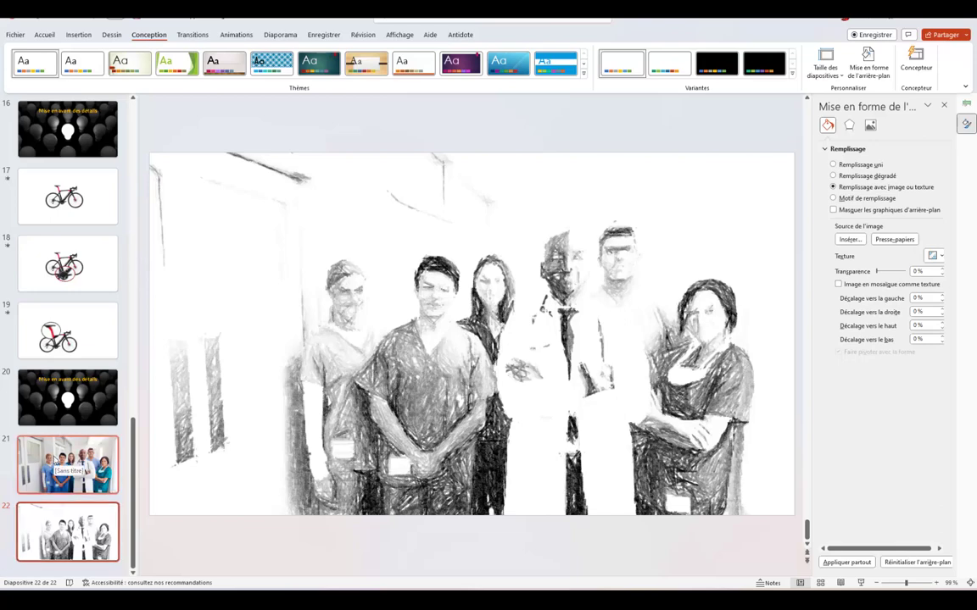
Step: Move the sketch slide ahead of the colour slide and duplicate it as slide 22
left_click_drag(52, 465, 53, 543)
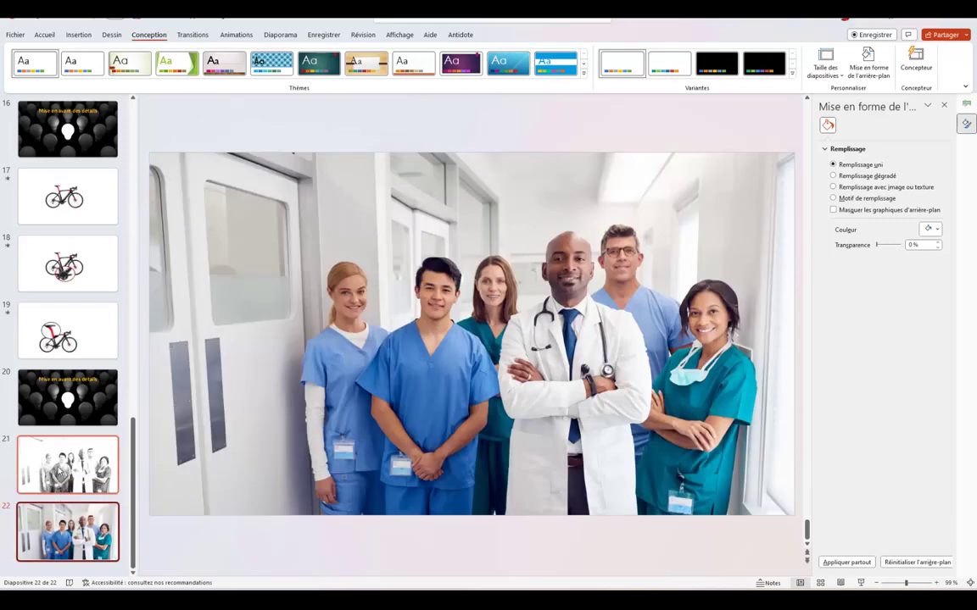
right_click(72, 464)
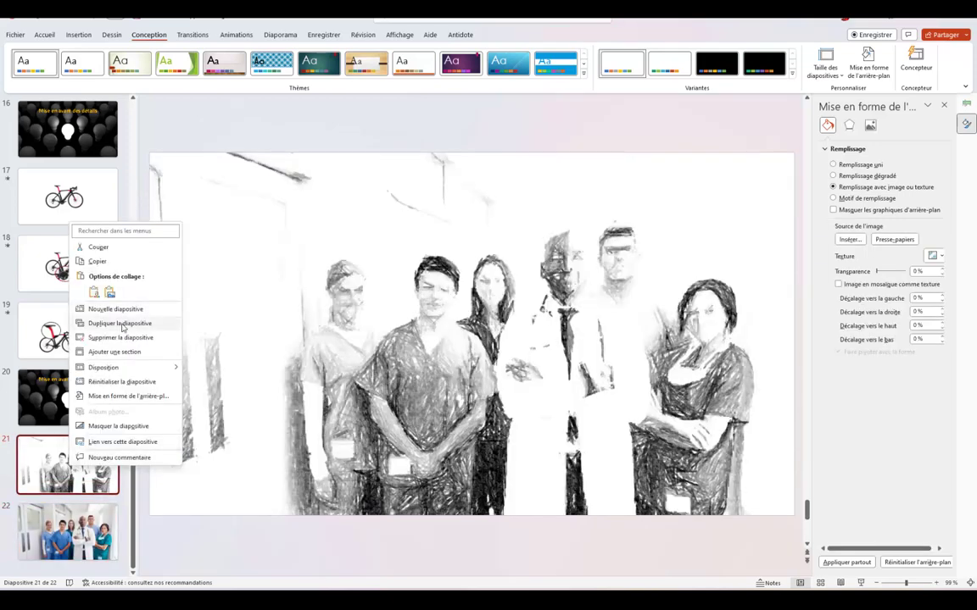
left_click(66, 475)
key("ctrl+d")
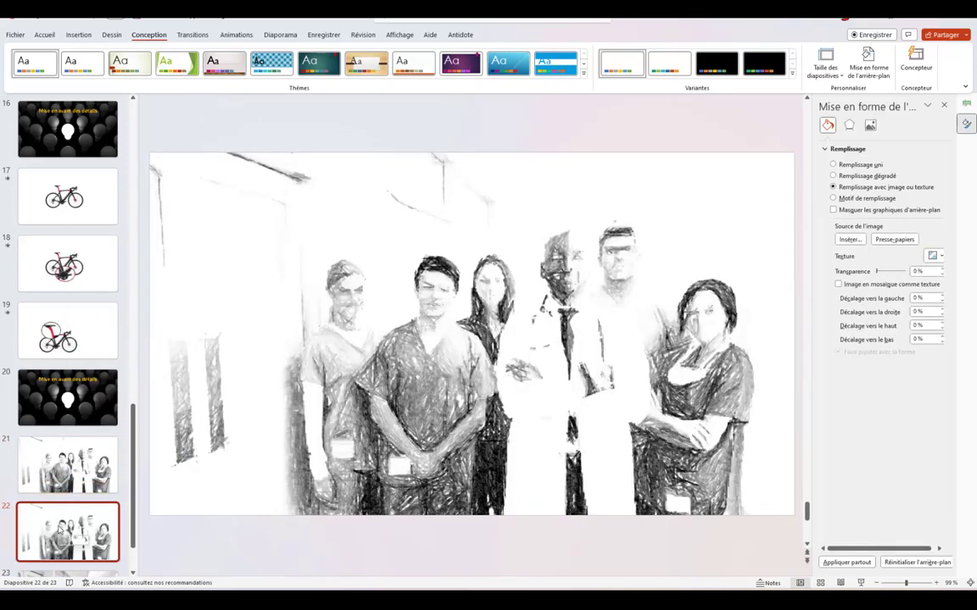
Step: Draw an oval over the central doctor's face and narrow it to about 6.39 × 4.12 cm
left_click(76, 36)
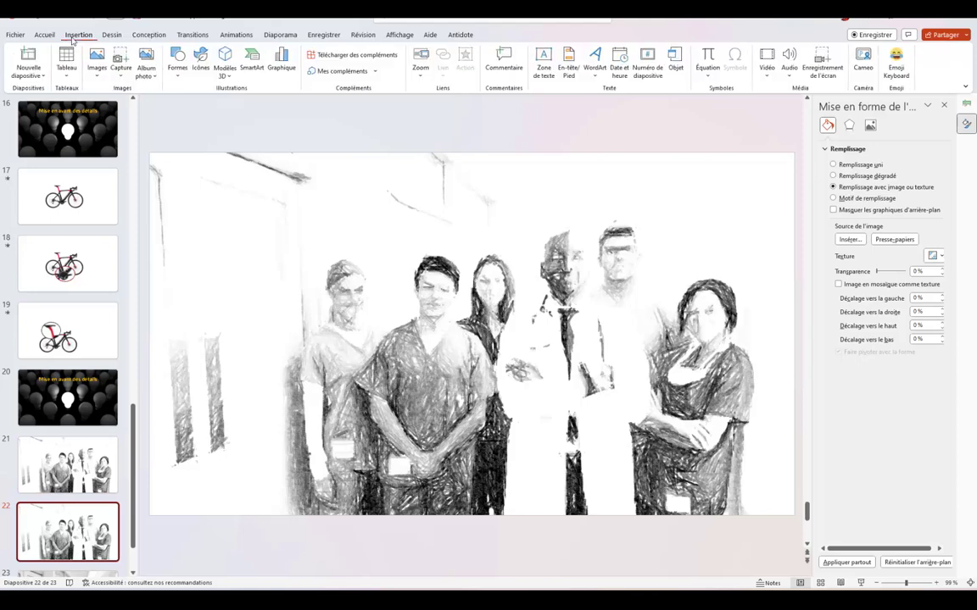
left_click(178, 66)
left_click(213, 103)
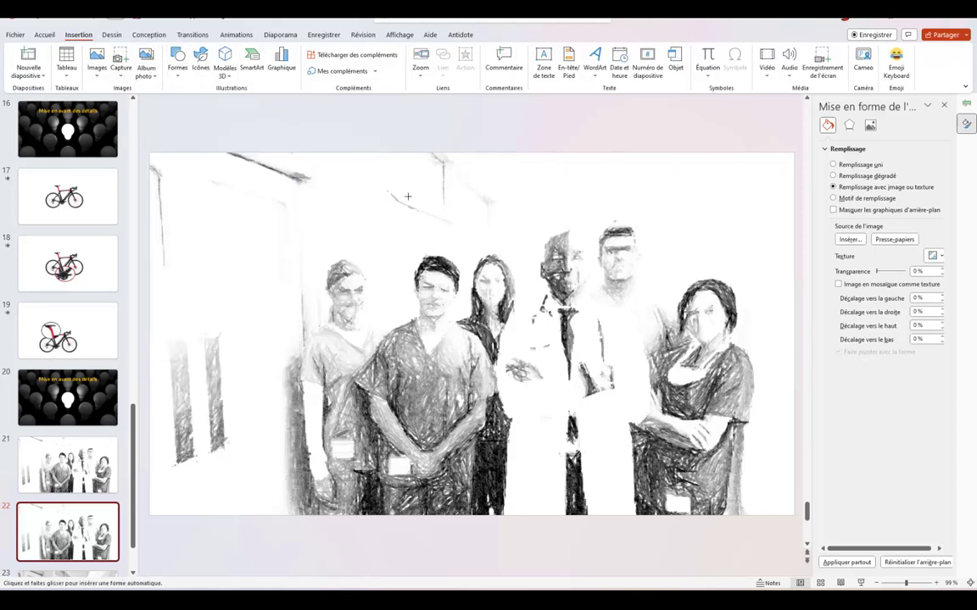
left_click_drag(520, 207, 612, 330)
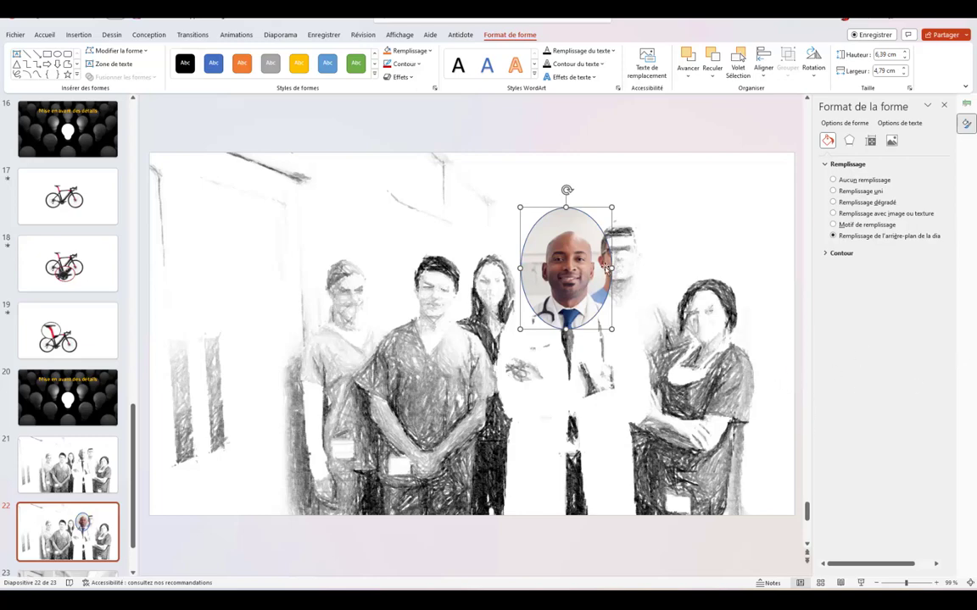
left_click_drag(611, 268, 599, 268)
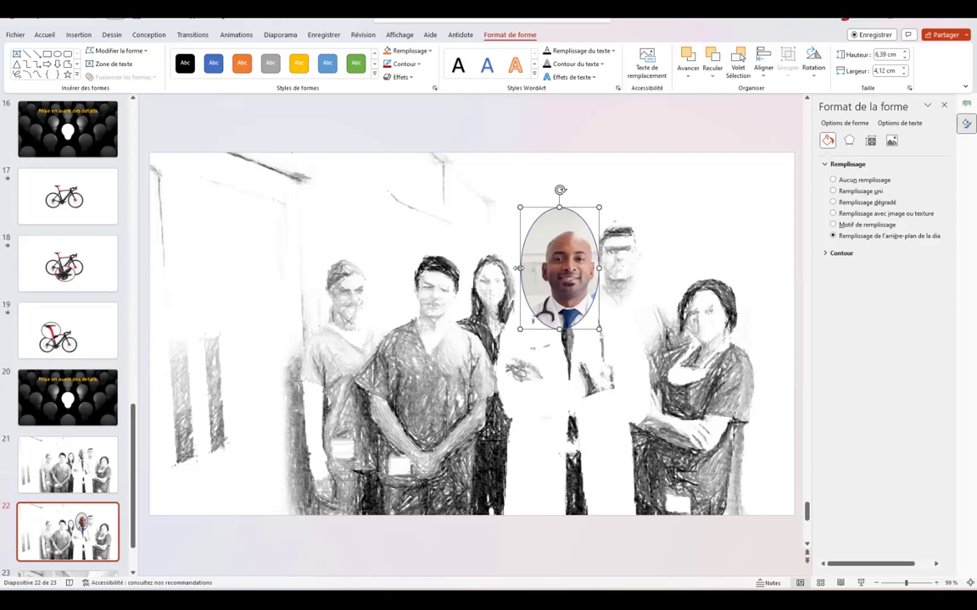
left_click_drag(516, 268, 527, 268)
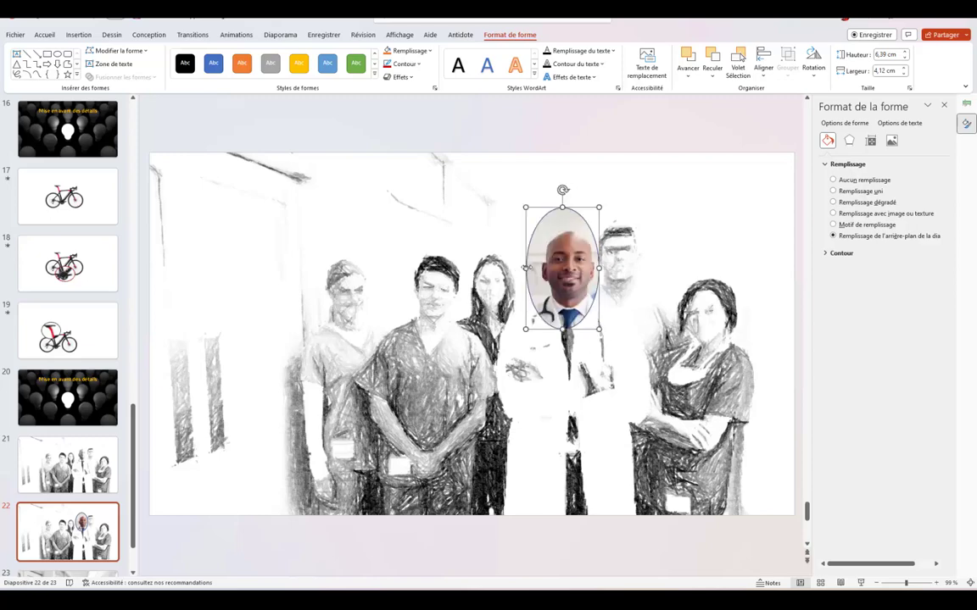
left_click(708, 208)
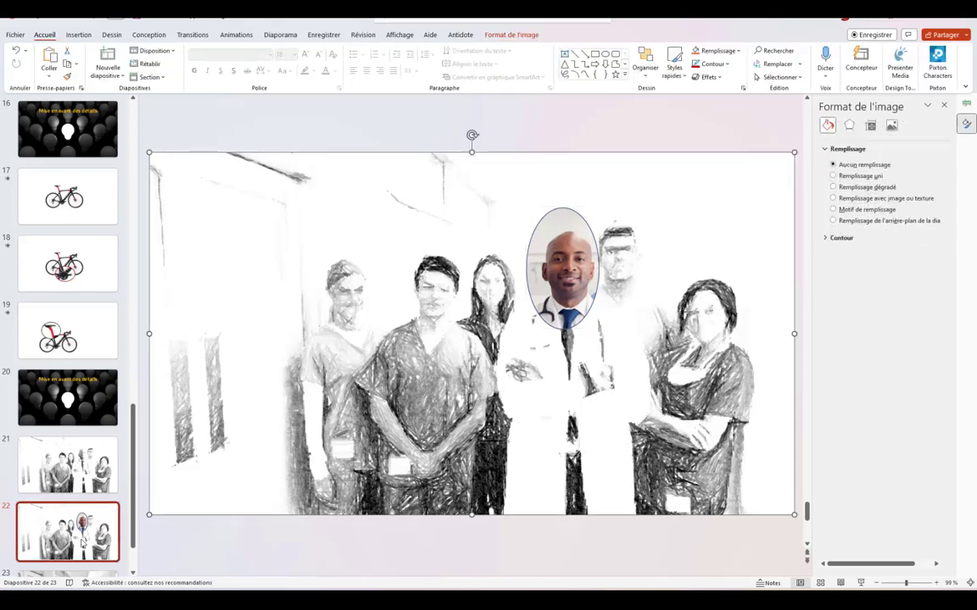
Step: Duplicate the slide twice, moving the colour oval onto the young man, then the right-hand woman
right_click(39, 533)
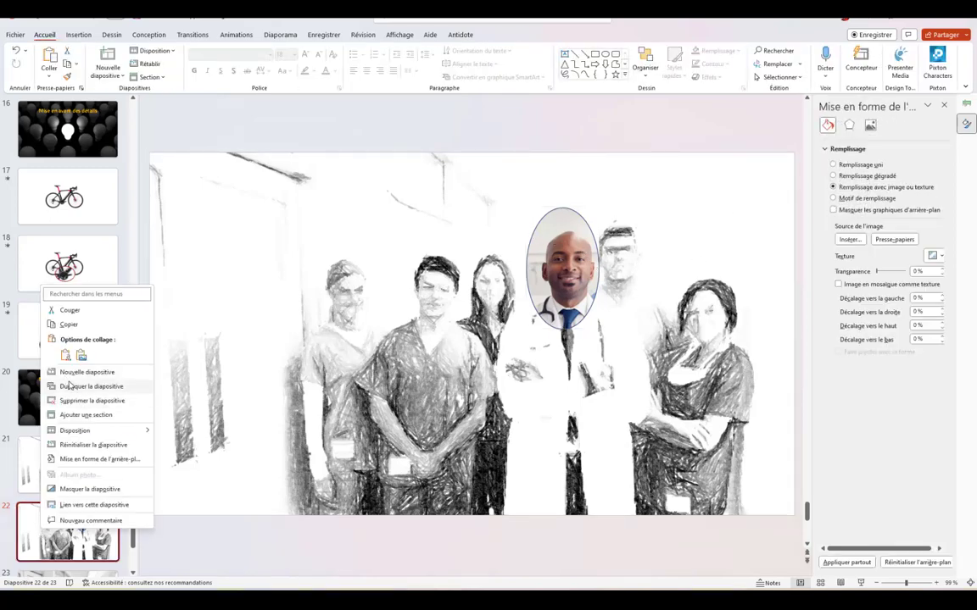
key("Escape")
key("ctrl+d")
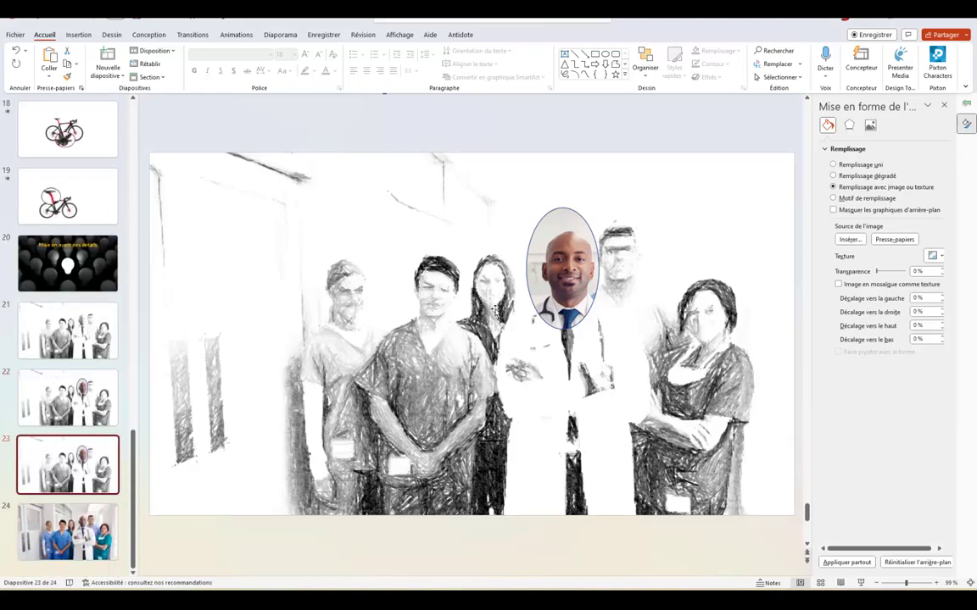
left_click(541, 234)
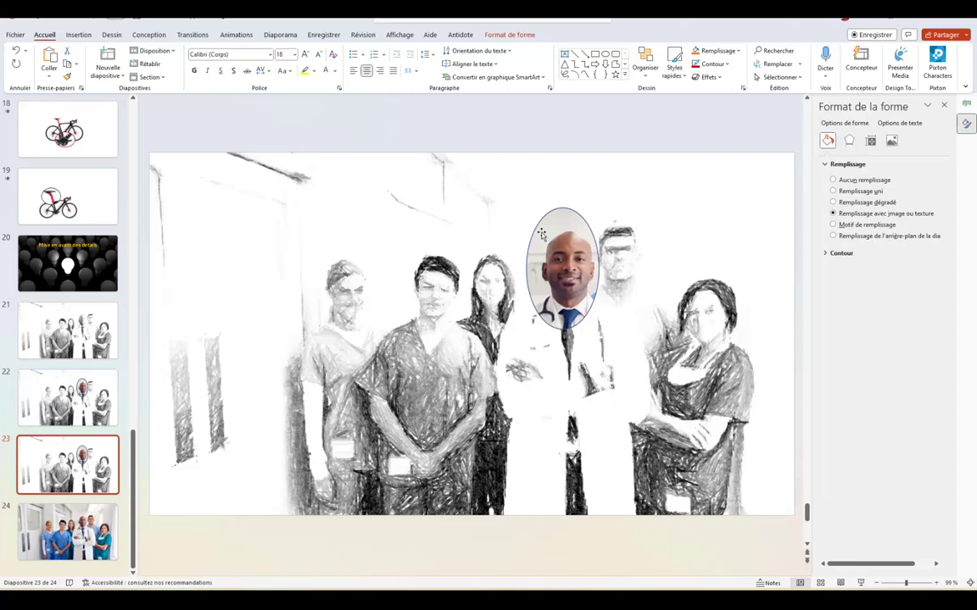
mouse_move(541, 234)
left_mouse_down()
mouse_move(399, 260)
mouse_move(409, 256)
left_mouse_up()
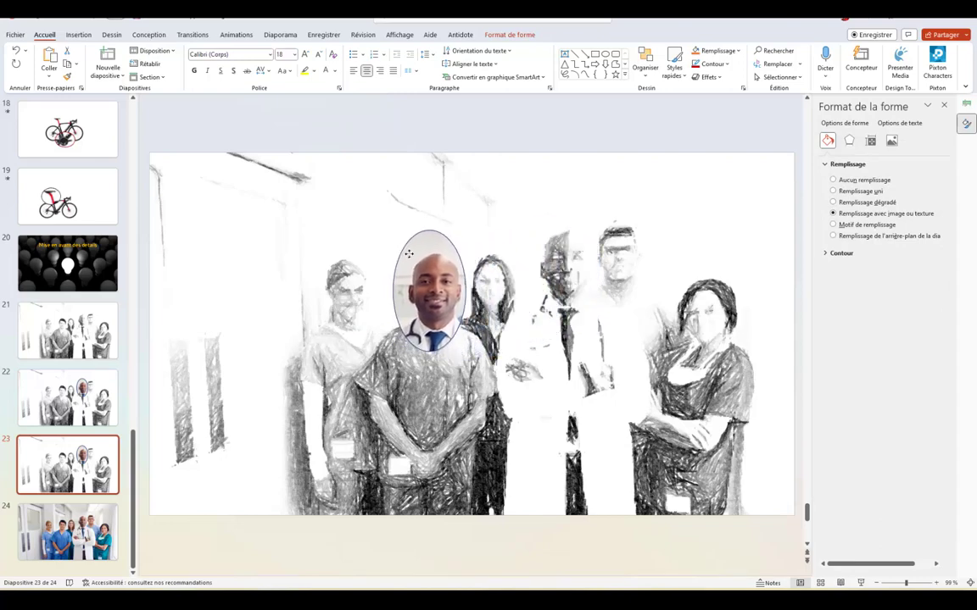
key("ctrl+z")
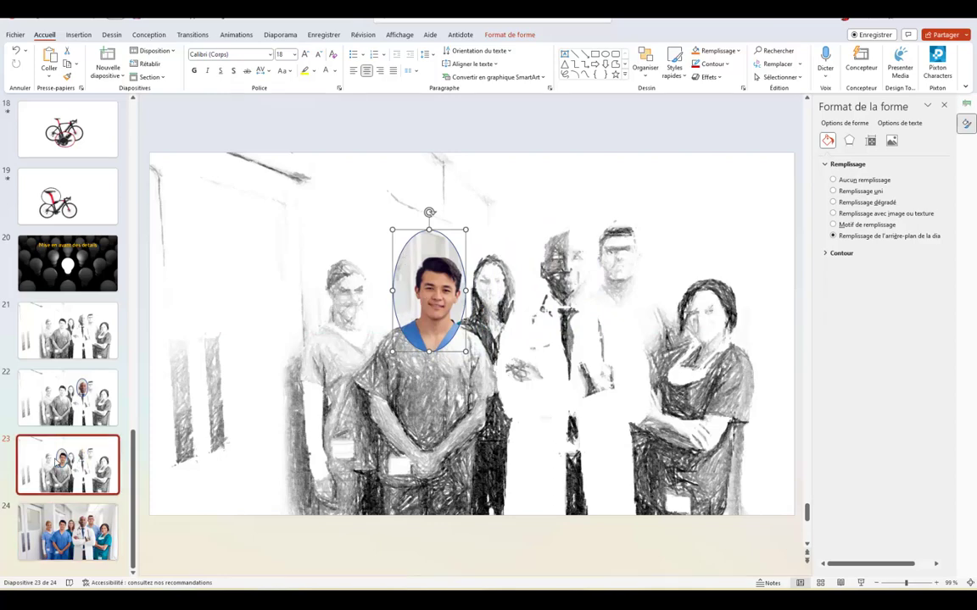
right_click(58, 460)
left_click(99, 316)
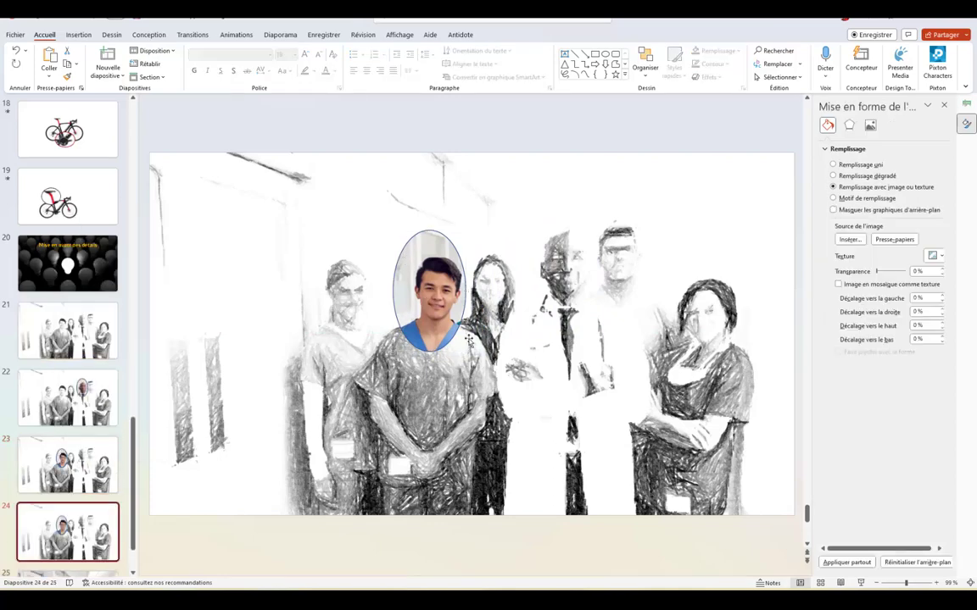
left_click_drag(450, 292, 726, 314)
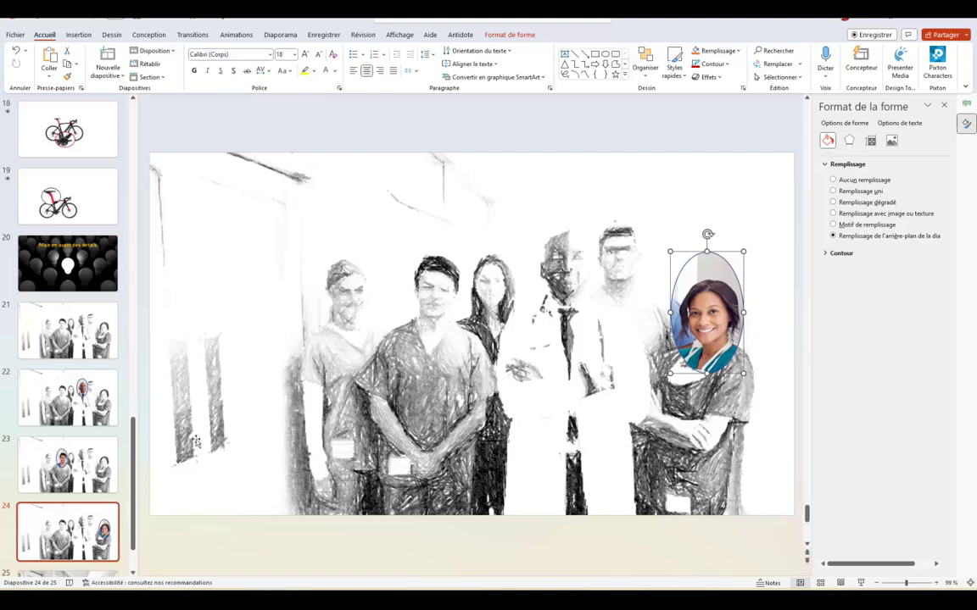
Step: Make two more copies with the oval on the middle woman, then the blonde woman at left
right_click(62, 534)
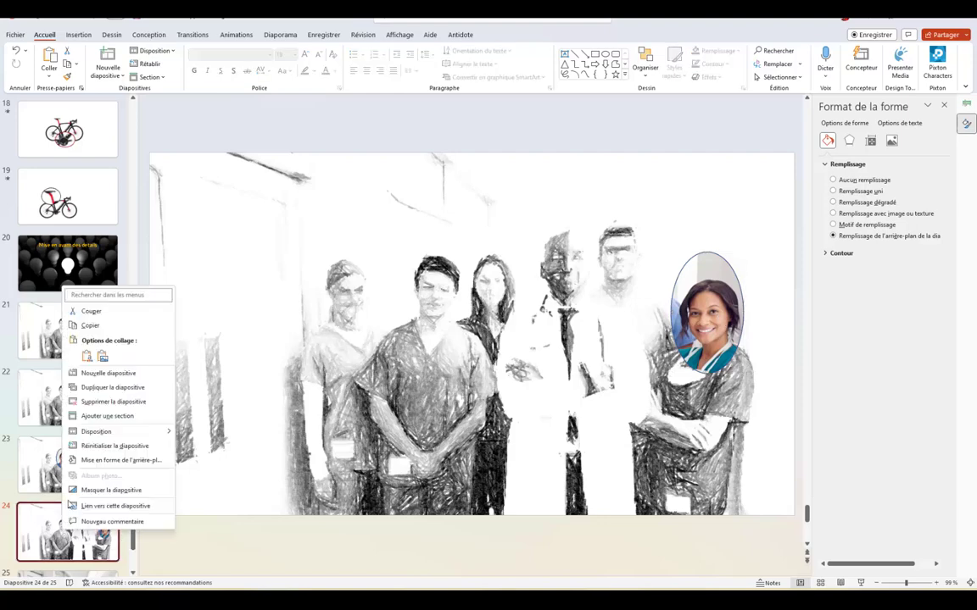
left_click(99, 389)
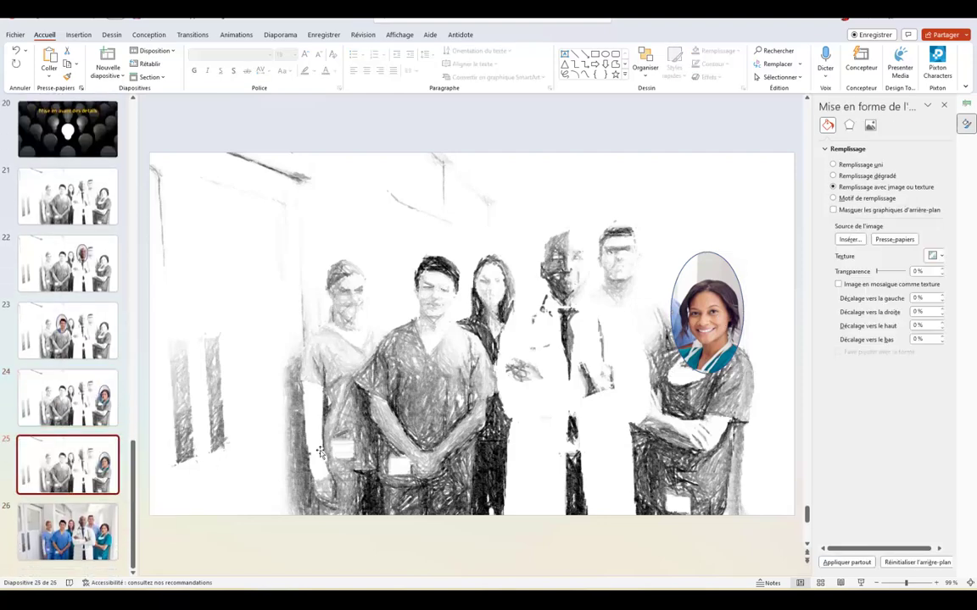
mouse_move(698, 273)
left_mouse_down()
mouse_move(480, 259)
mouse_move(480, 242)
left_mouse_up()
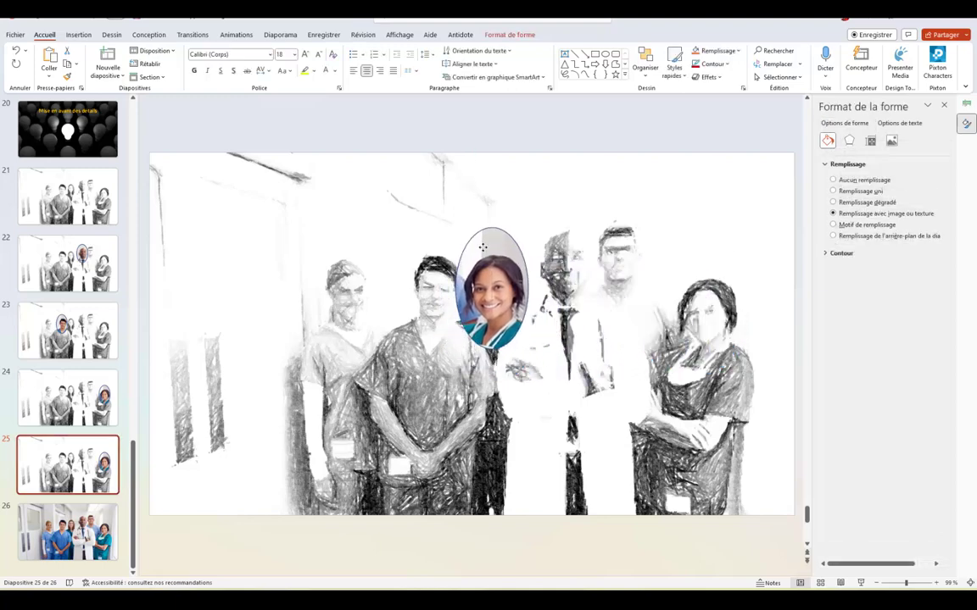
left_click(833, 235)
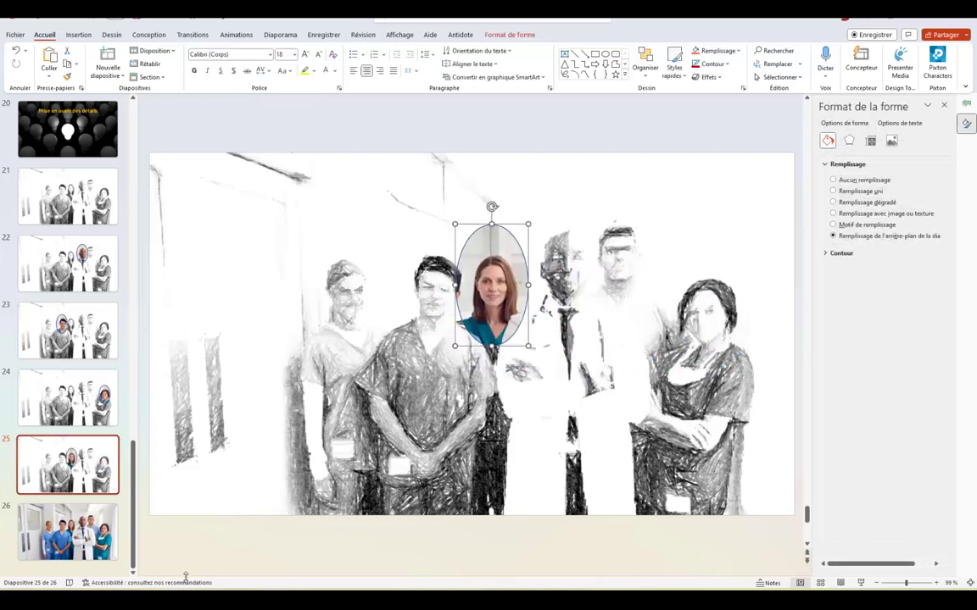
right_click(92, 465)
left_click(131, 326)
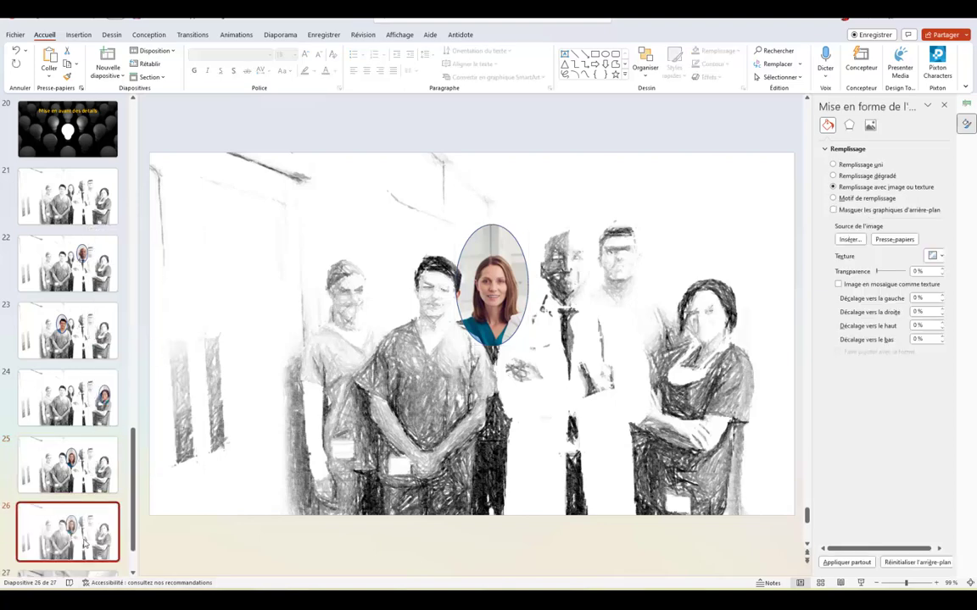
left_click_drag(486, 269, 357, 323)
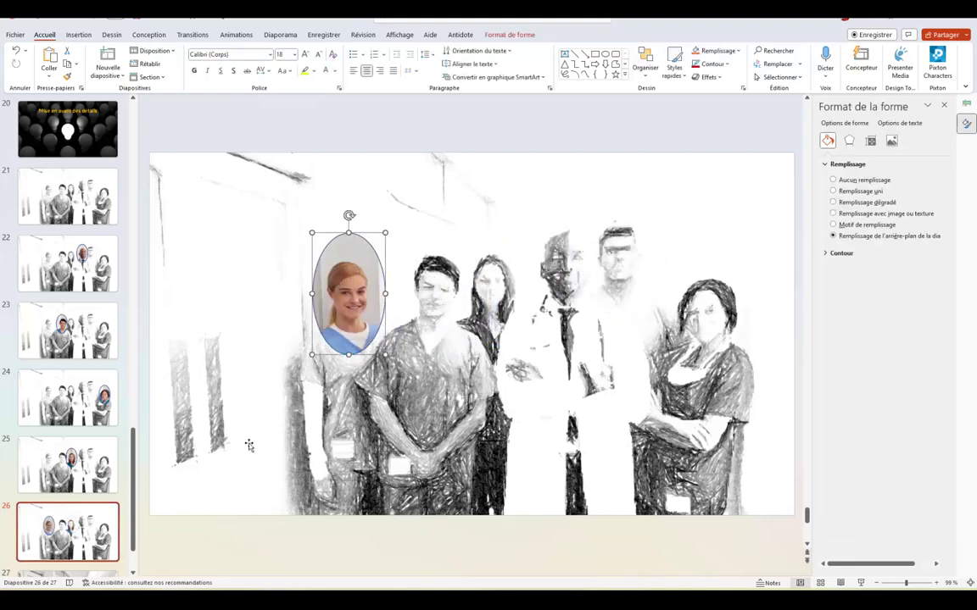
Step: Duplicate slide 26 as slide 27 and fit the colour oval over the man with glasses
right_click(81, 530)
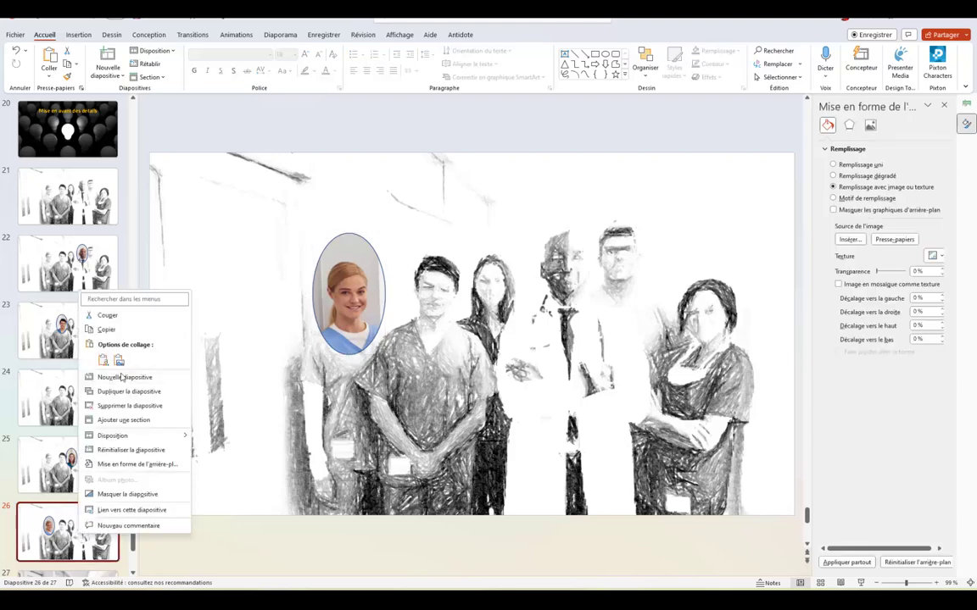
left_click(127, 392)
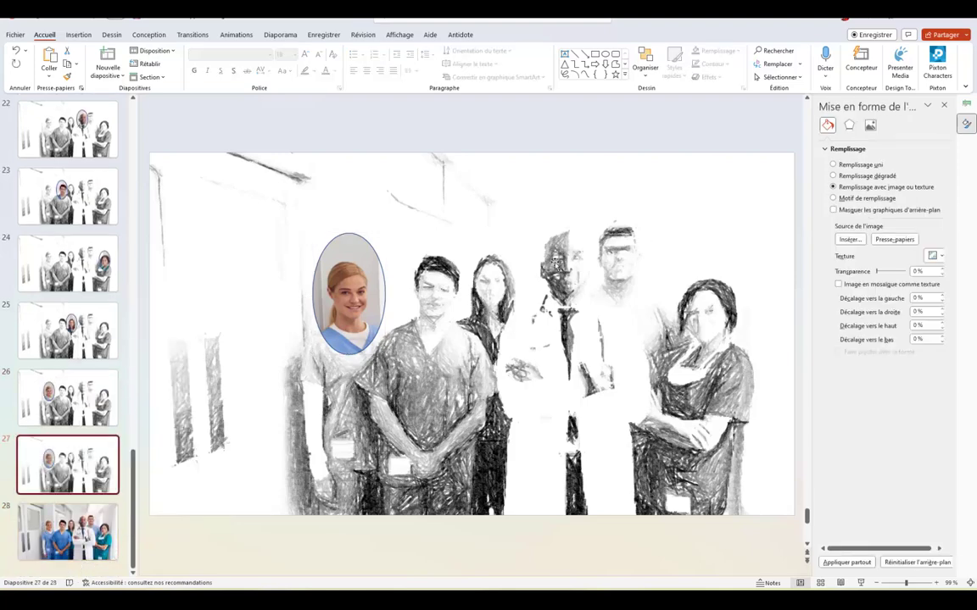
left_click_drag(372, 288, 644, 240)
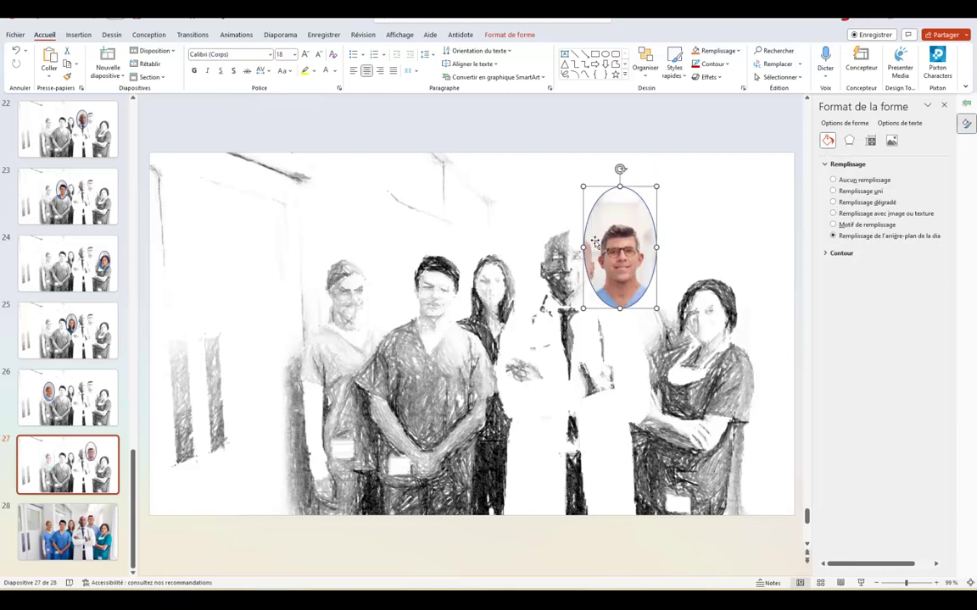
mouse_move(583, 247)
left_mouse_down()
mouse_move(569, 246)
mouse_move(643, 249)
left_mouse_up()
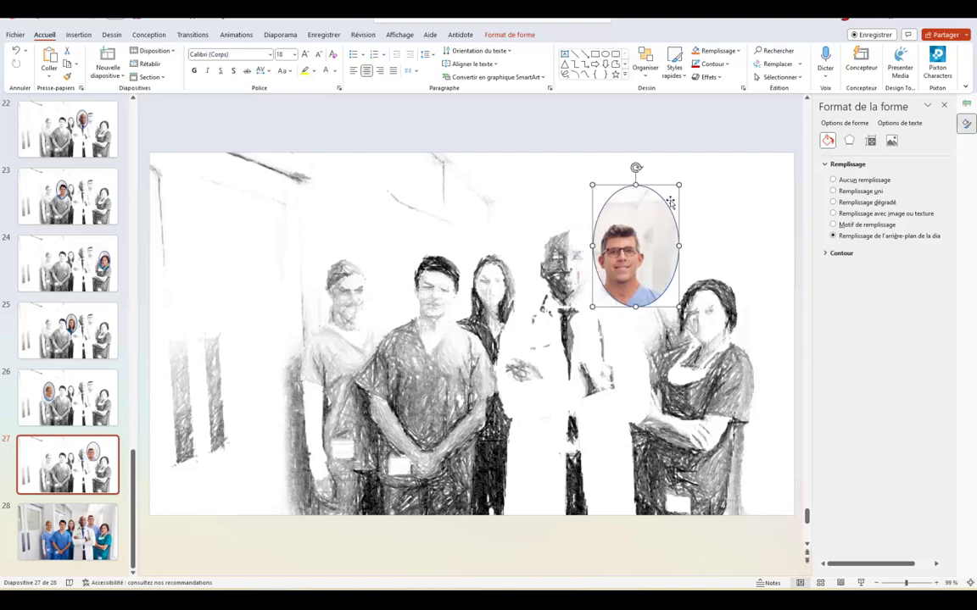
left_click_drag(678, 185, 645, 214)
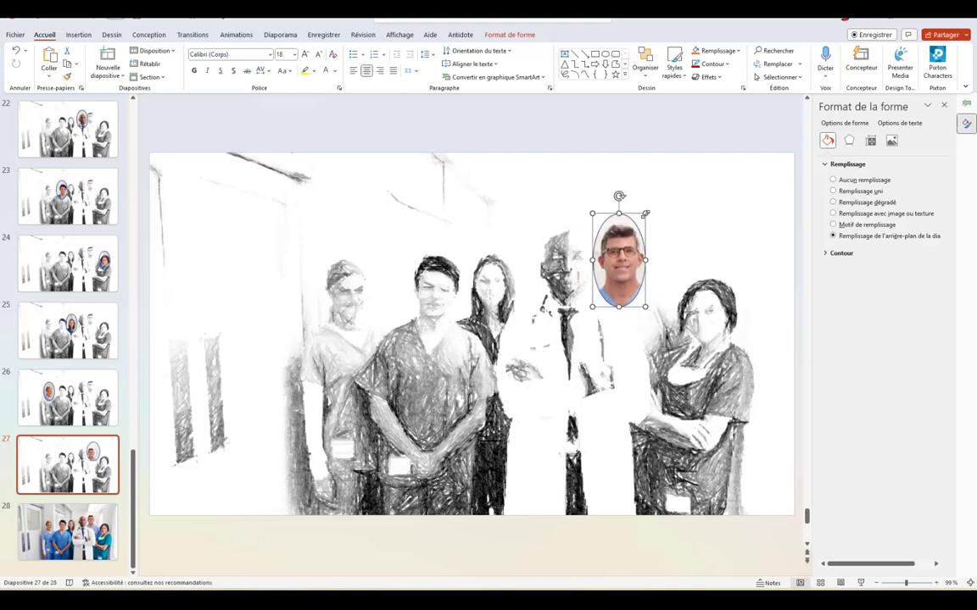
left_click(697, 246)
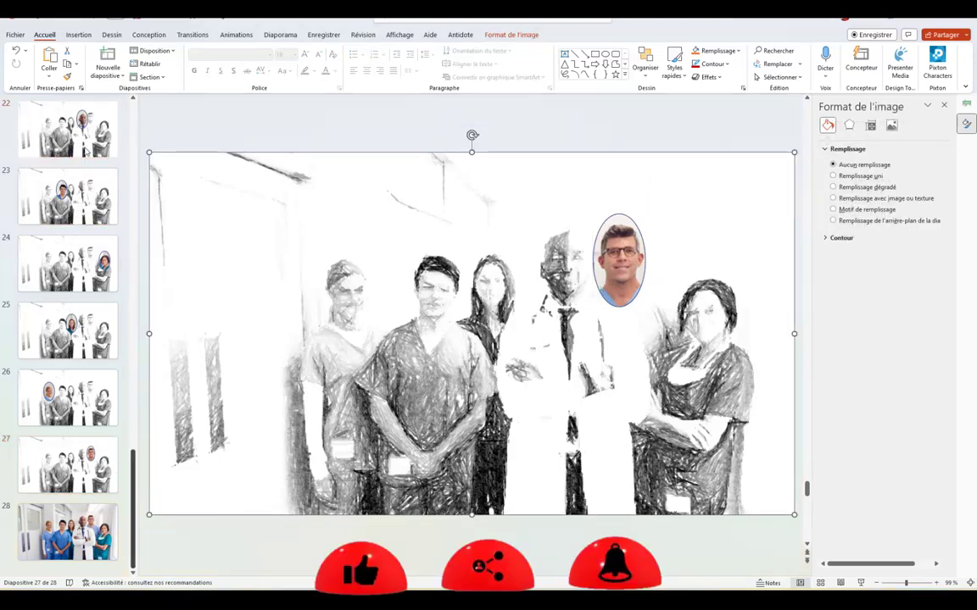
Step: Add a large bold red 'Docteur Truc' text box below the doctor's oval on slide 22
left_click(117, 155)
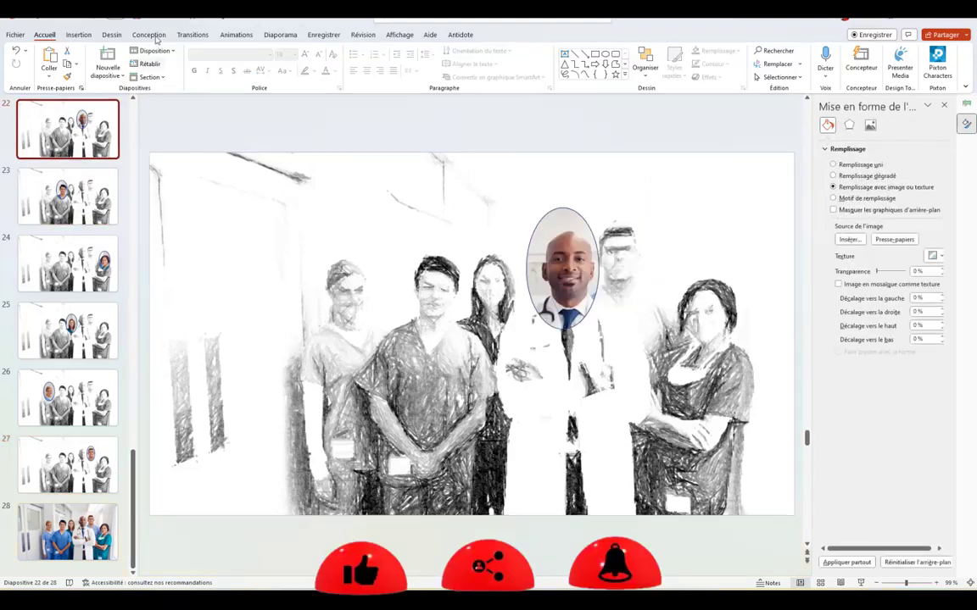
left_click(77, 36)
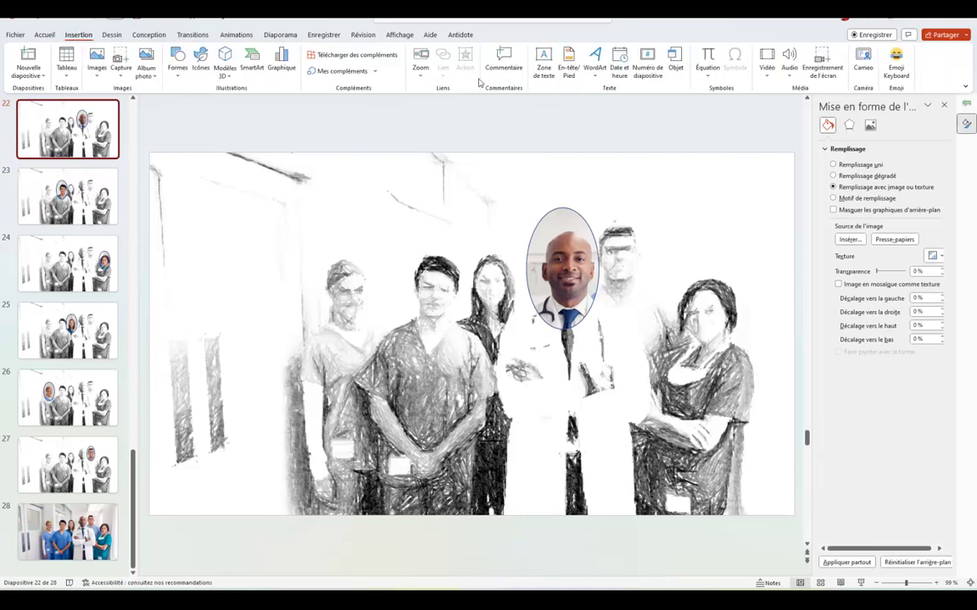
left_click(546, 69)
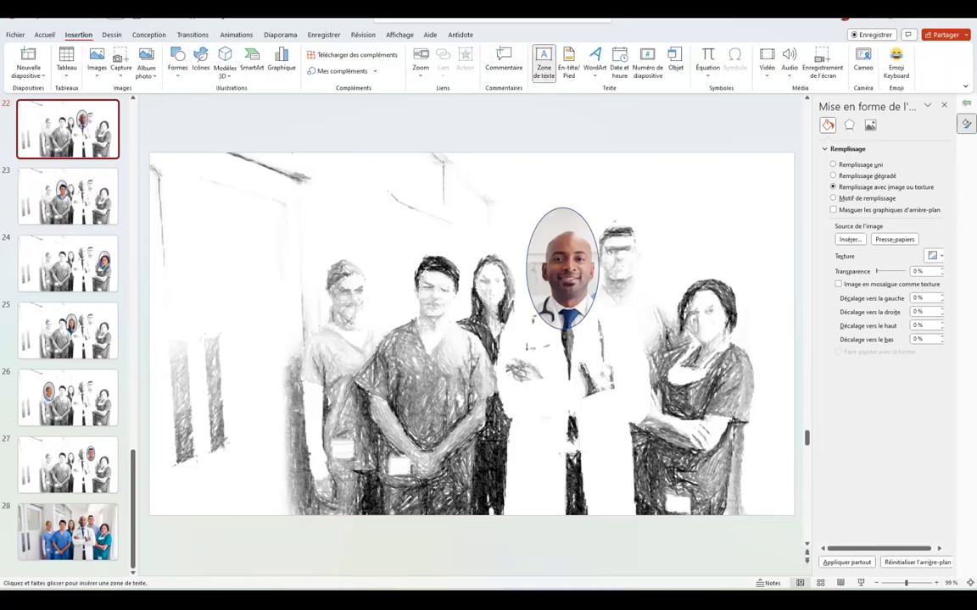
left_click_drag(525, 345, 629, 392)
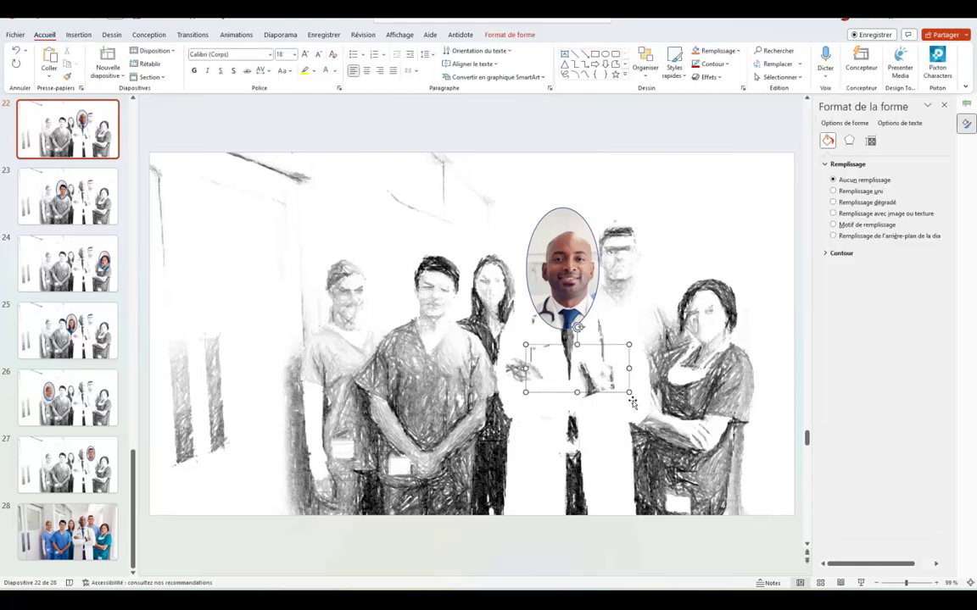
type("Docteur")
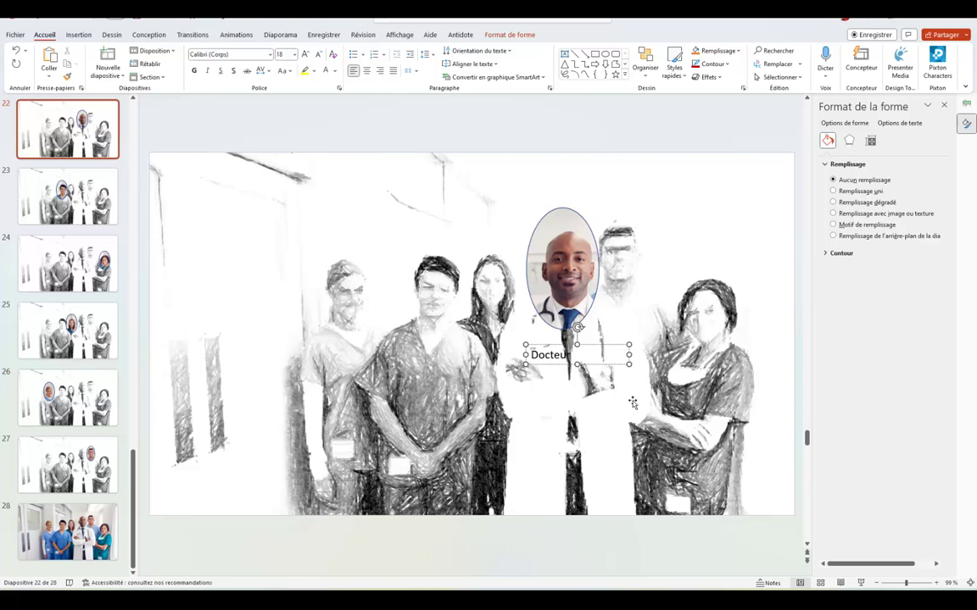
type(" Truc")
left_click(474, 325)
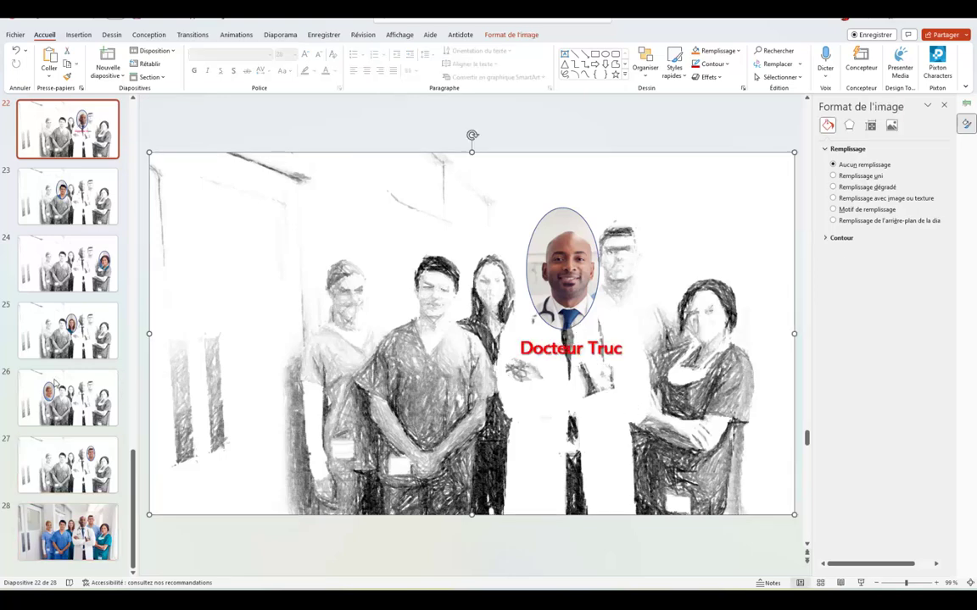
Step: Look over slides 23 and 21, then return to slide 22 and show its transition settings
left_click(81, 205)
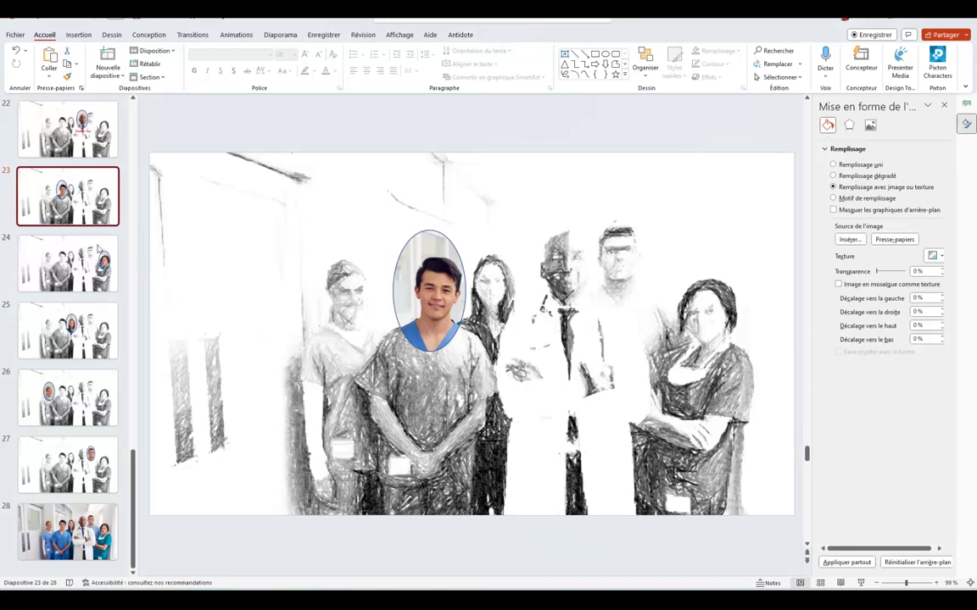
scroll(98, 247, "up", 3)
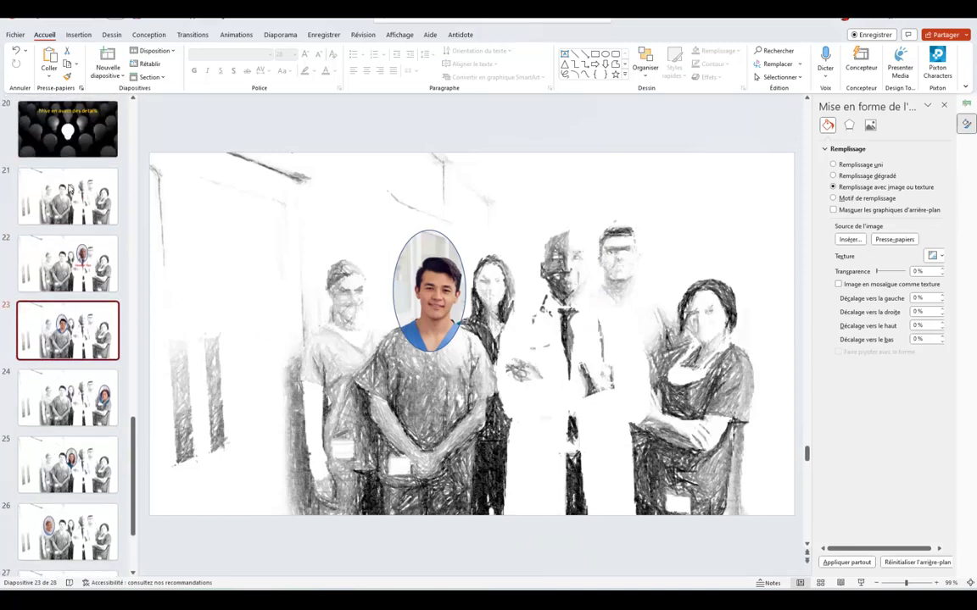
left_click(71, 191)
scroll(71, 245, "down", 1)
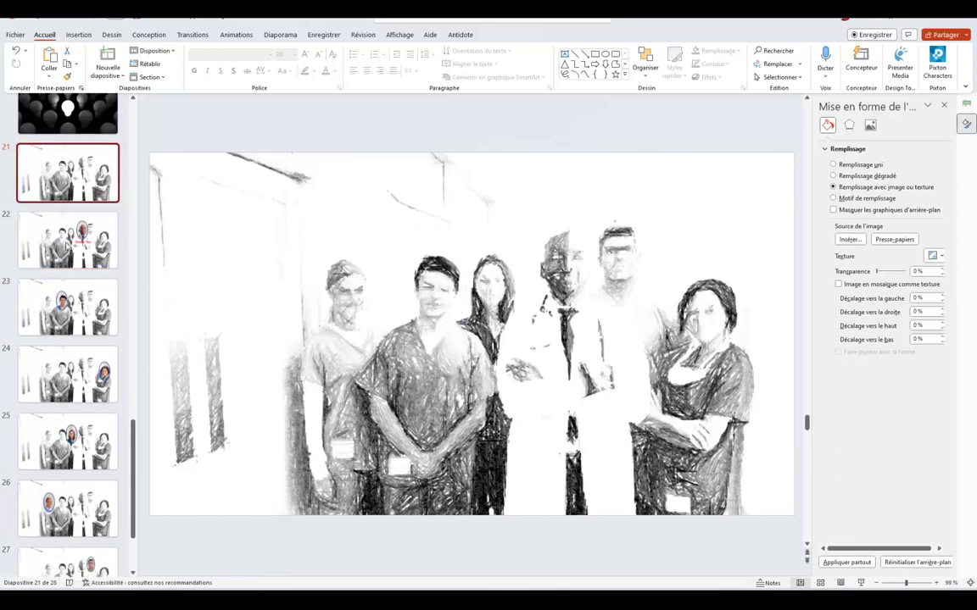
scroll(68, 244, "down", 2)
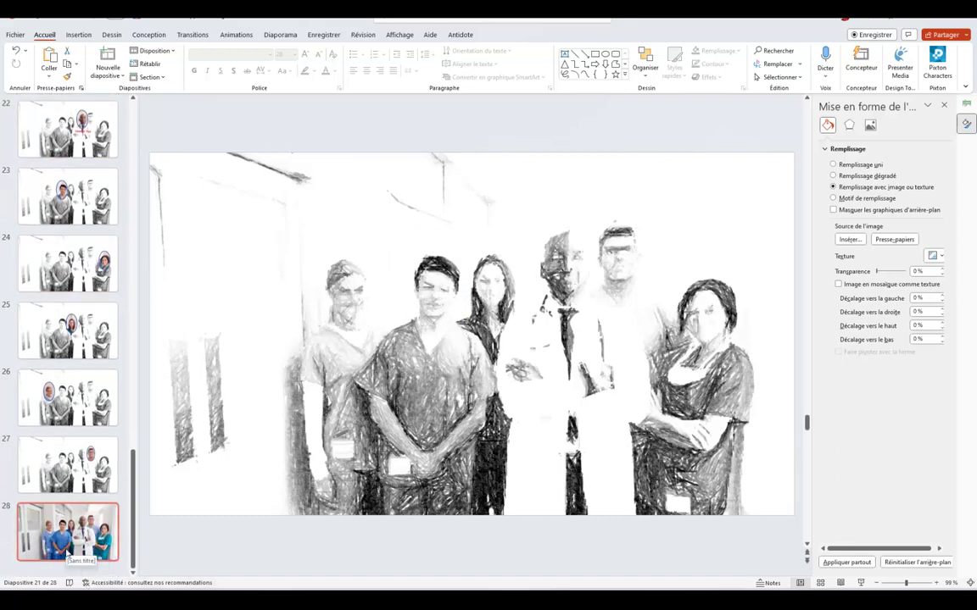
scroll(60, 424, "up", 5)
scroll(51, 356, "up", 3)
scroll(49, 346, "up", 3)
scroll(48, 346, "down", 5)
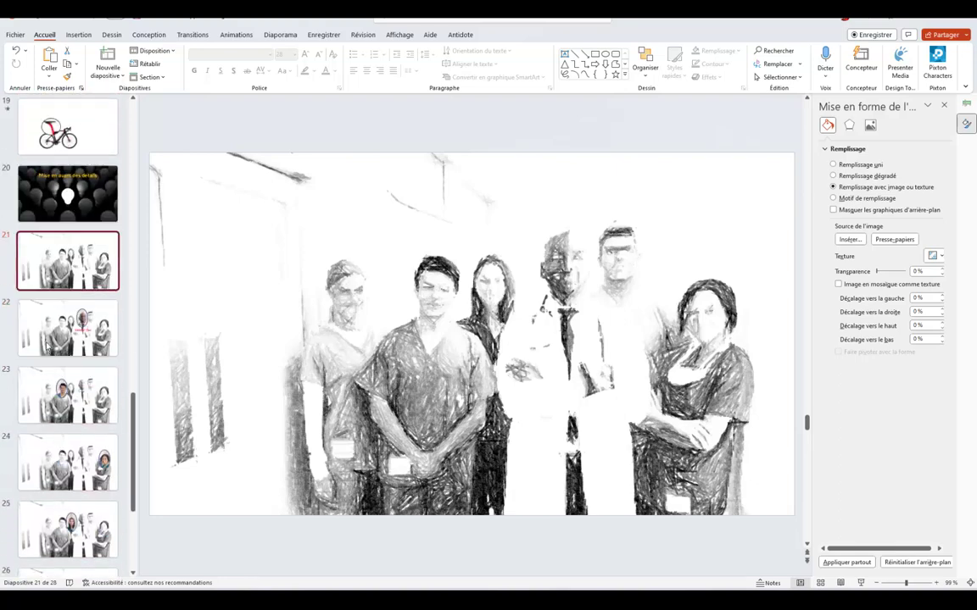
scroll(49, 346, "down", 2)
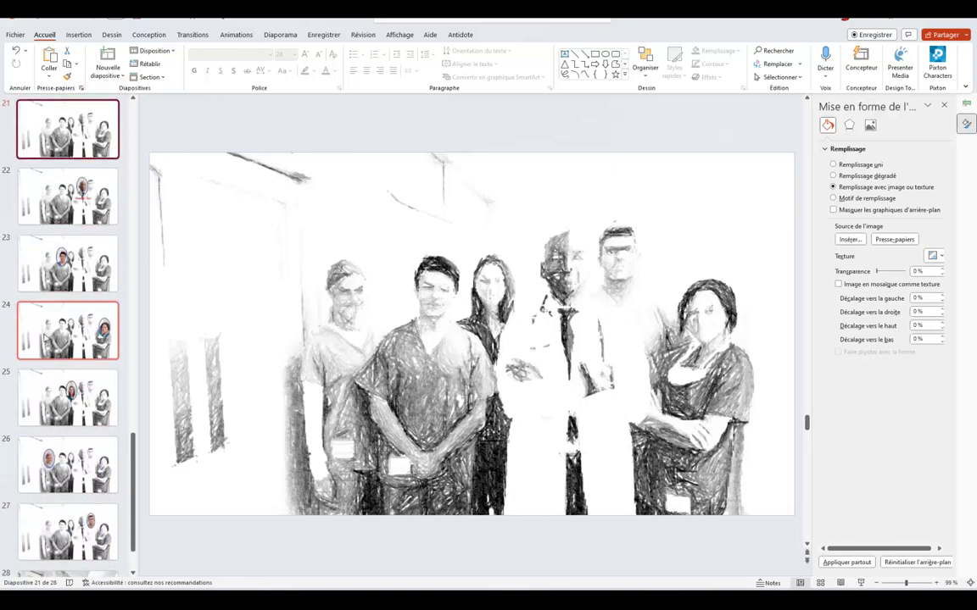
left_click(54, 202)
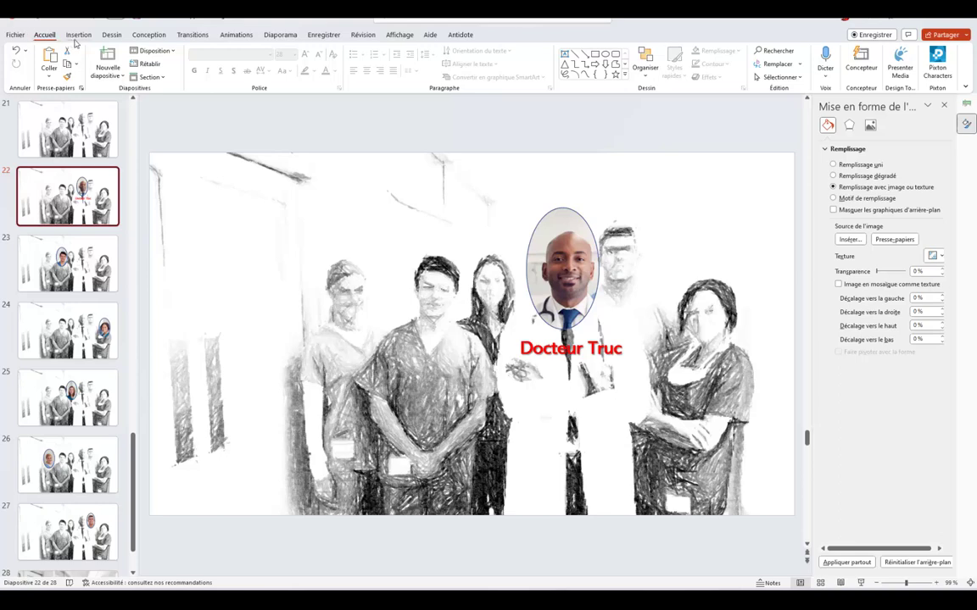
left_click(192, 35)
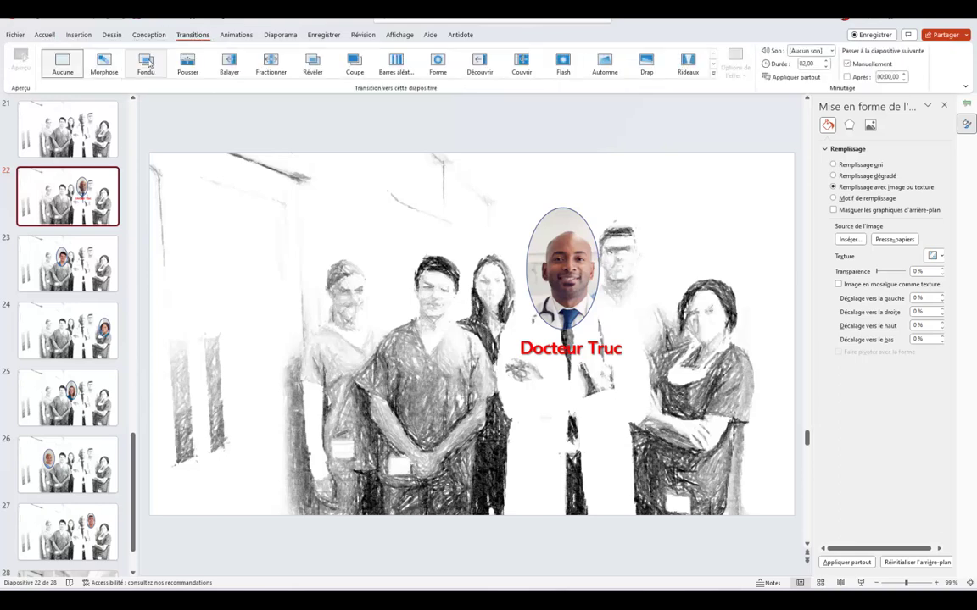
Step: Apply the Fondu transition to slides 22, 23, 24 and 25
left_click(146, 62)
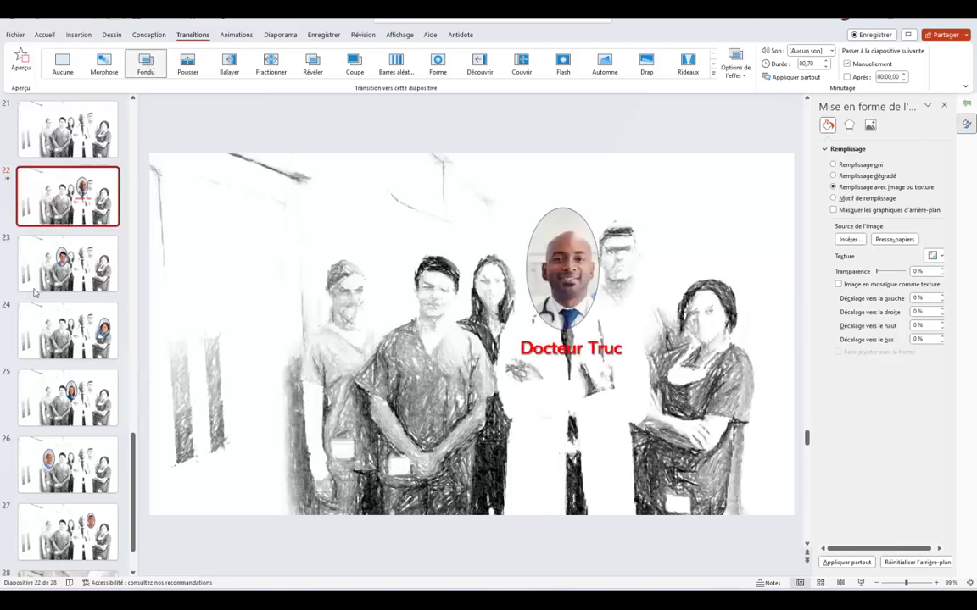
left_click(51, 272)
left_click(146, 62)
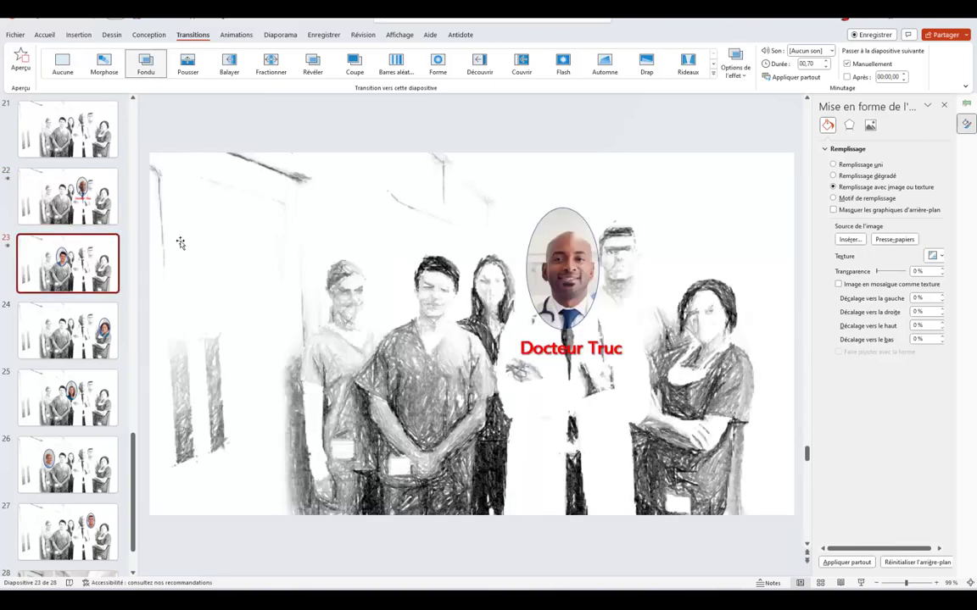
left_click(51, 330)
left_click(146, 62)
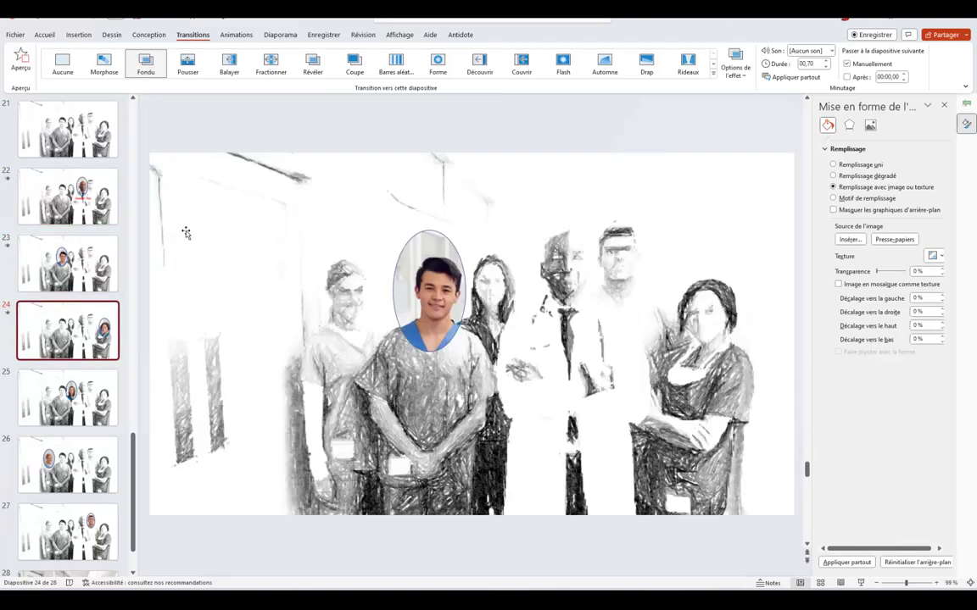
left_click(67, 398)
left_click(146, 62)
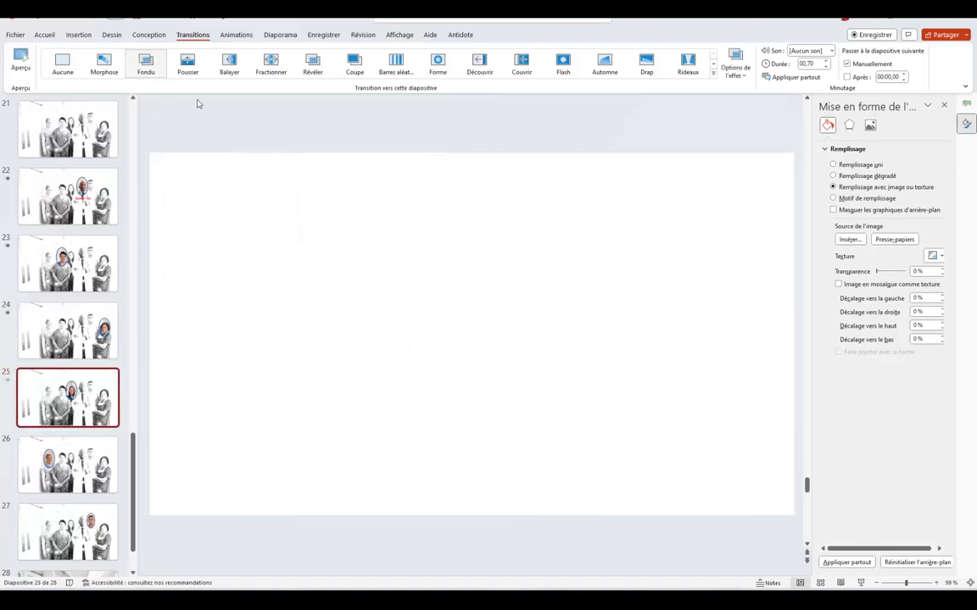
Step: Apply Fondu to slides 26, 27 and 28, the colour photo
left_click(68, 464)
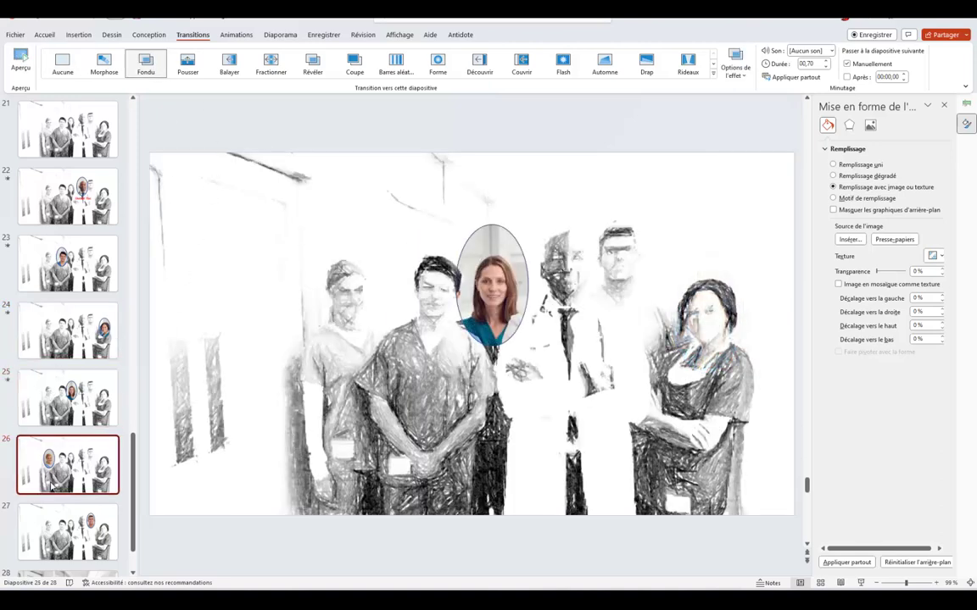
left_click(145, 63)
key("Down")
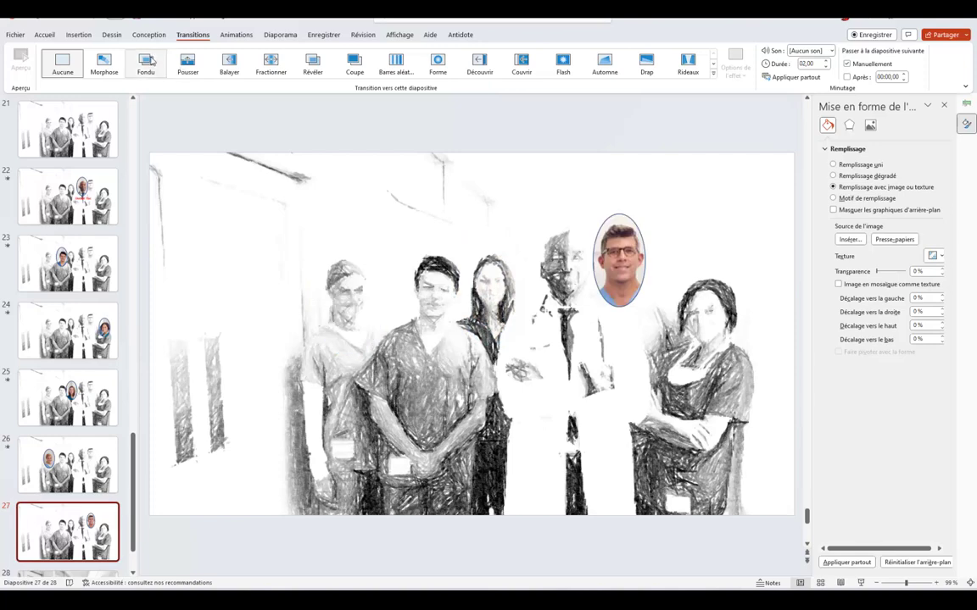
left_click(146, 61)
scroll(84, 342, "down", 1)
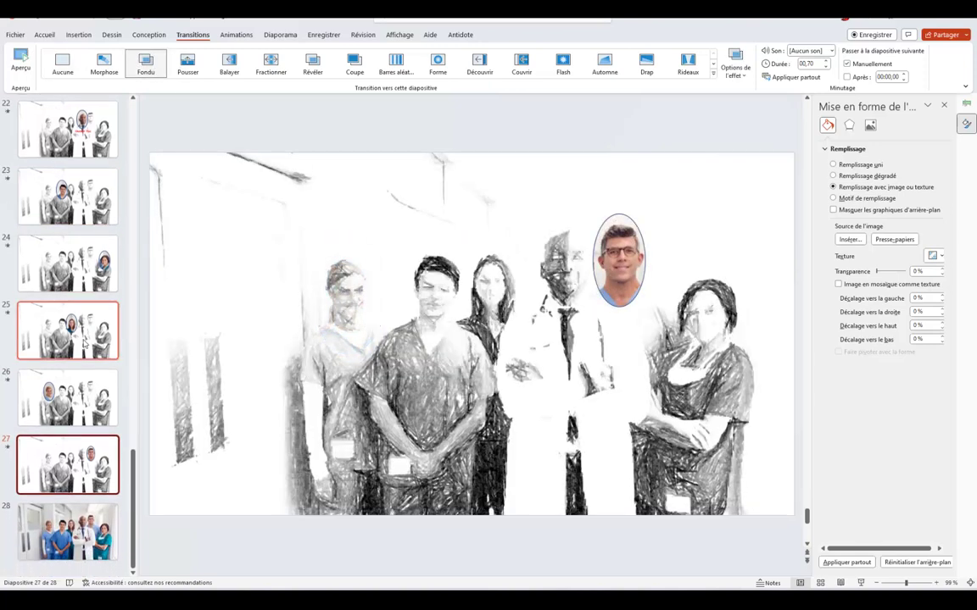
left_click(67, 530)
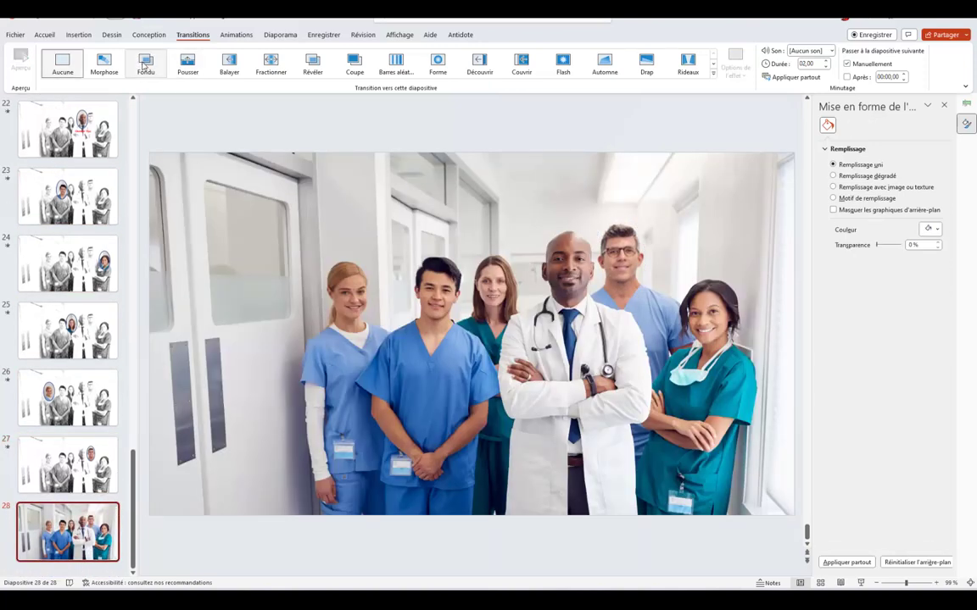
left_click(144, 66)
Step: Go back to slide 21, the plain sketch slide
scroll(14, 309, "up", 2)
scroll(14, 309, "up", 3)
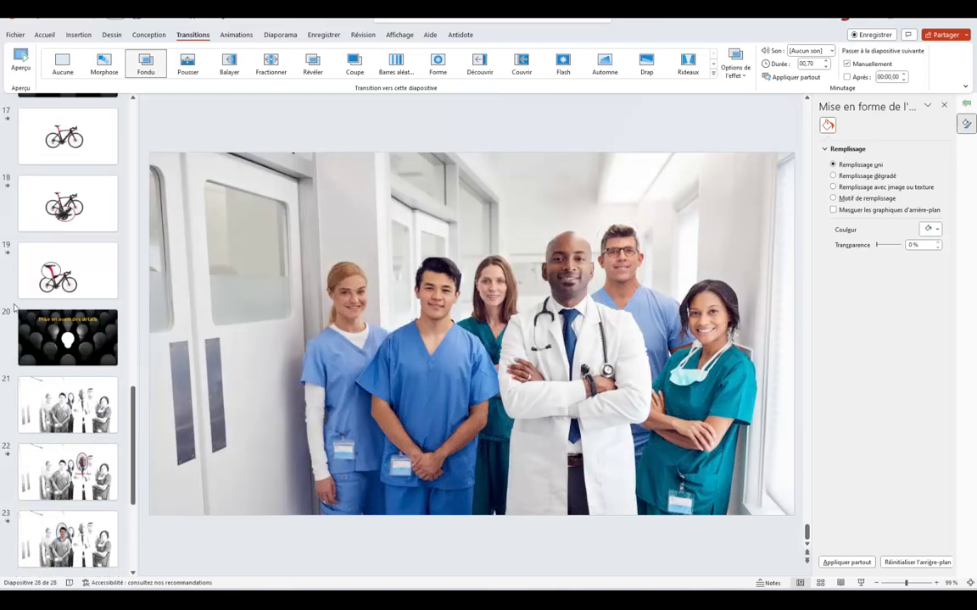
scroll(10, 254, "up", 5)
scroll(6, 219, "down", 3)
scroll(13, 170, "down", 3)
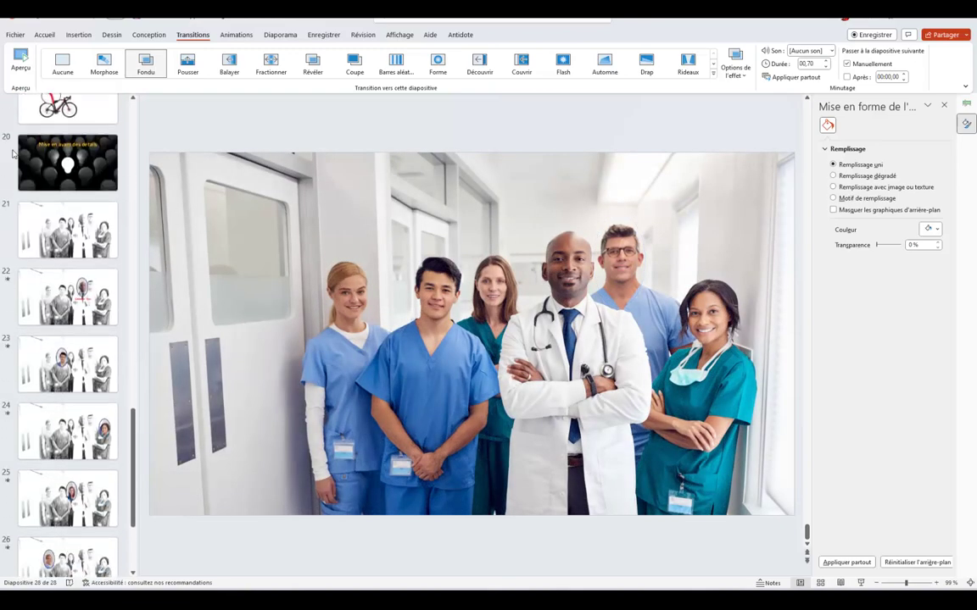
left_click(67, 208)
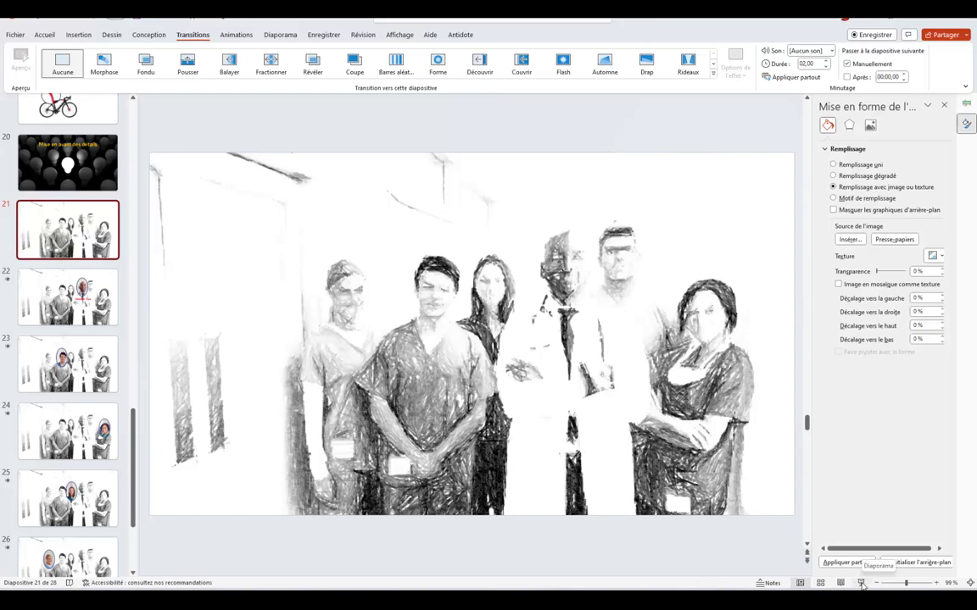
Step: Run the slideshow from slide 21 through the fading face ovals to the colour photo, then exit
left_click(860, 584)
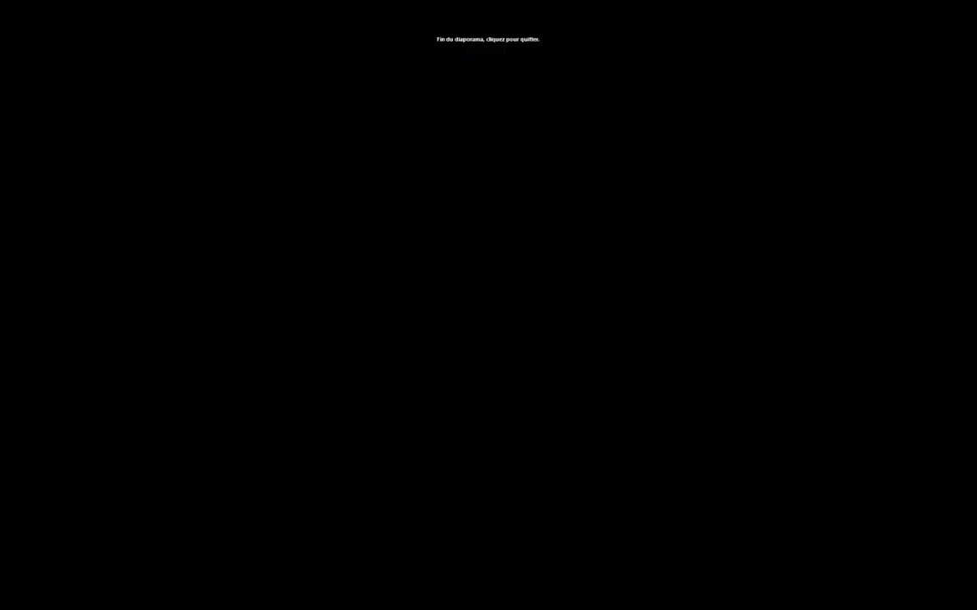
left_click(57, 460)
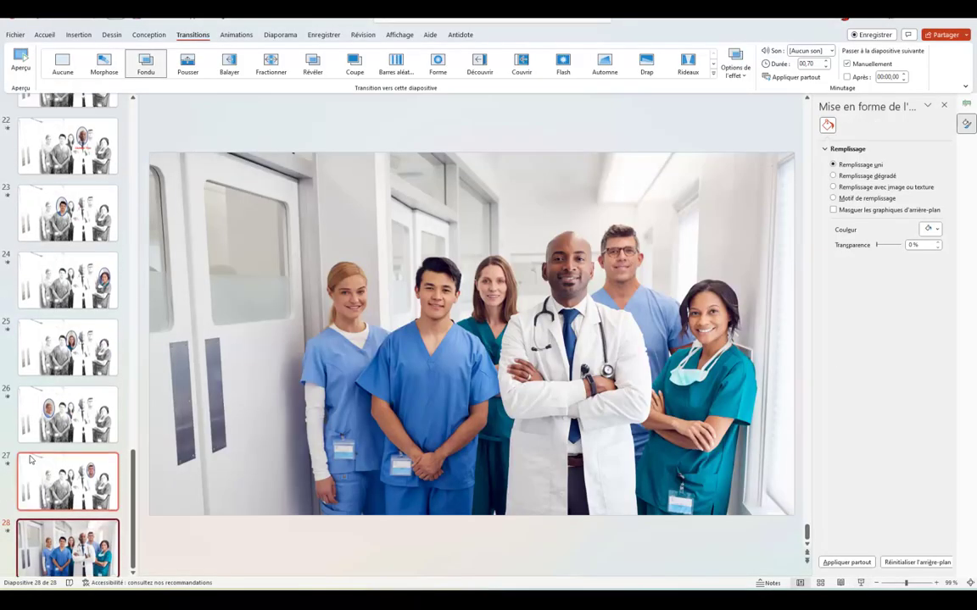
Step: Add a new blank (Vide) slide 29 after slide 28
scroll(34, 424, "up", 3)
scroll(51, 339, "up", 3)
scroll(61, 249, "up", 3)
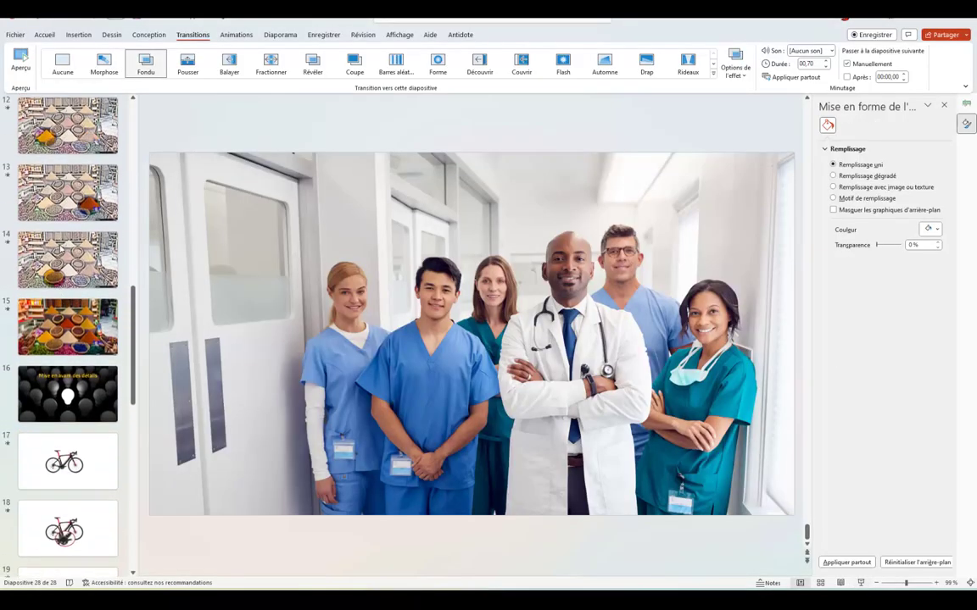
scroll(56, 339, "down", 2)
scroll(53, 390, "down", 5)
scroll(50, 432, "down", 3)
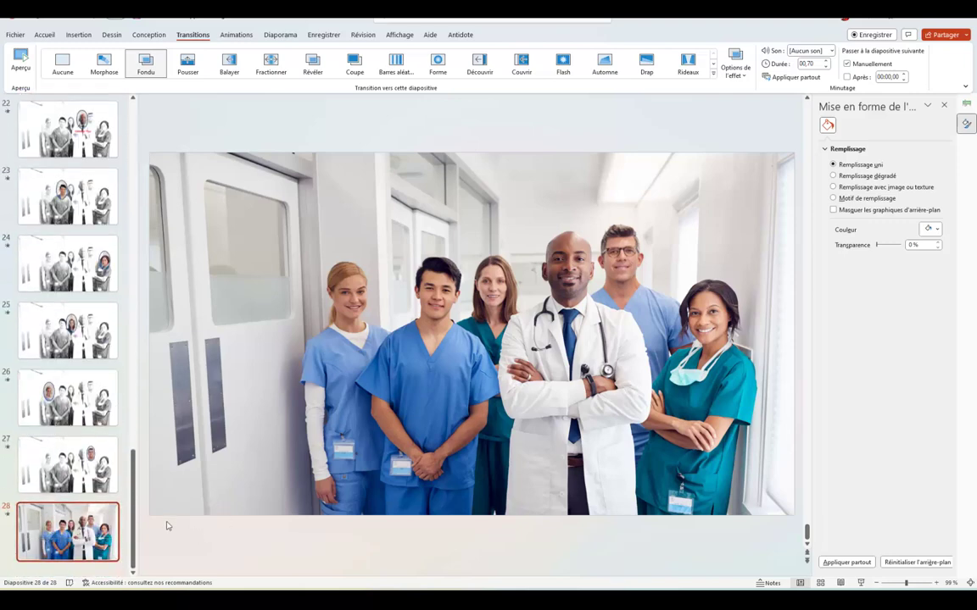
scroll(77, 339, "up", 2)
scroll(78, 354, "down", 2)
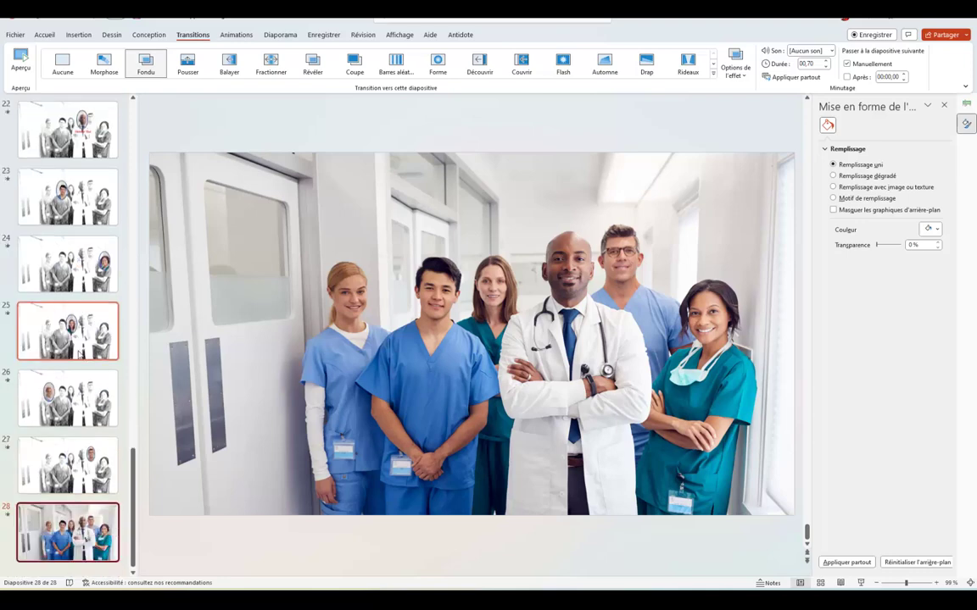
left_click(77, 36)
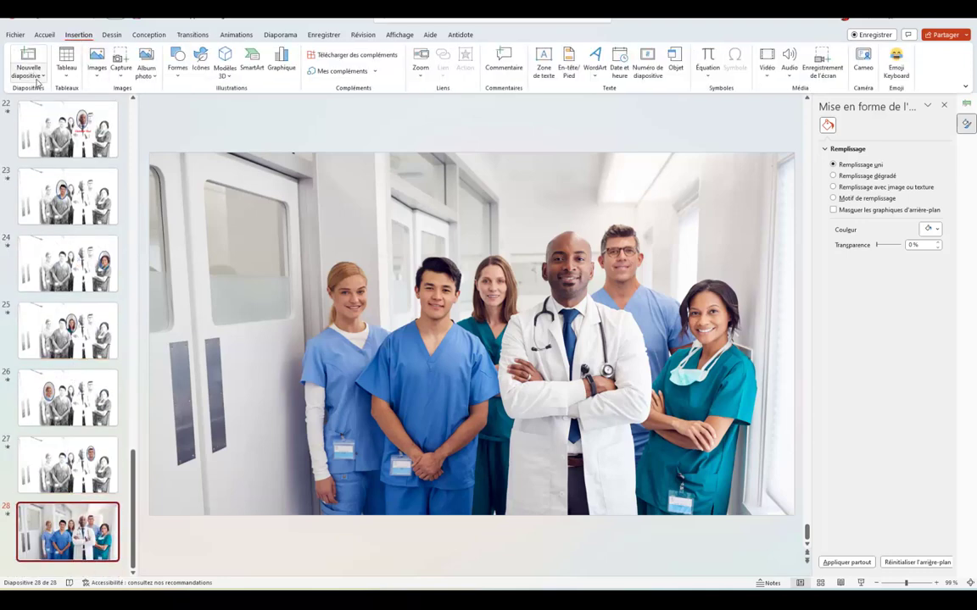
left_click(36, 76)
left_click(36, 204)
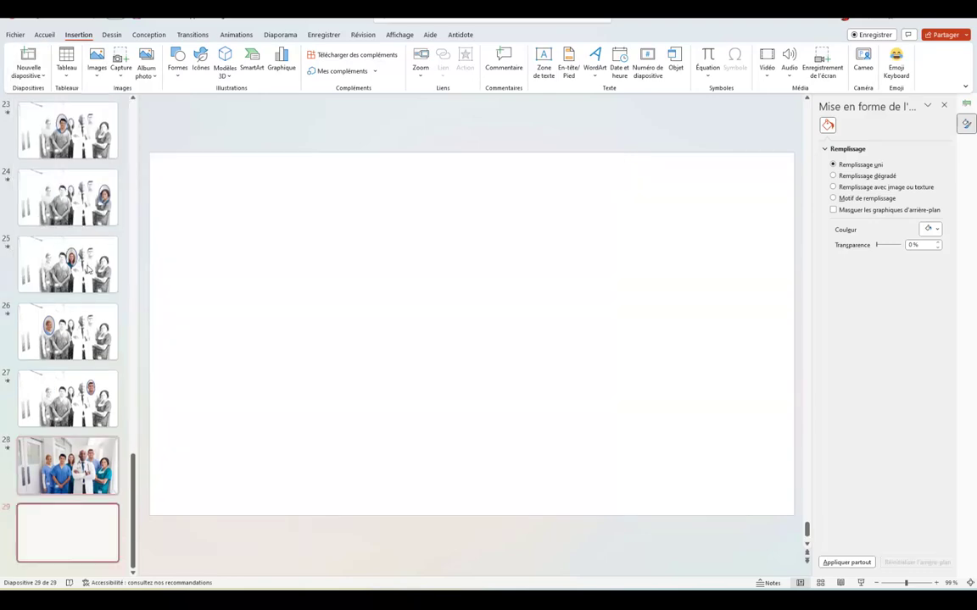
left_click(59, 543)
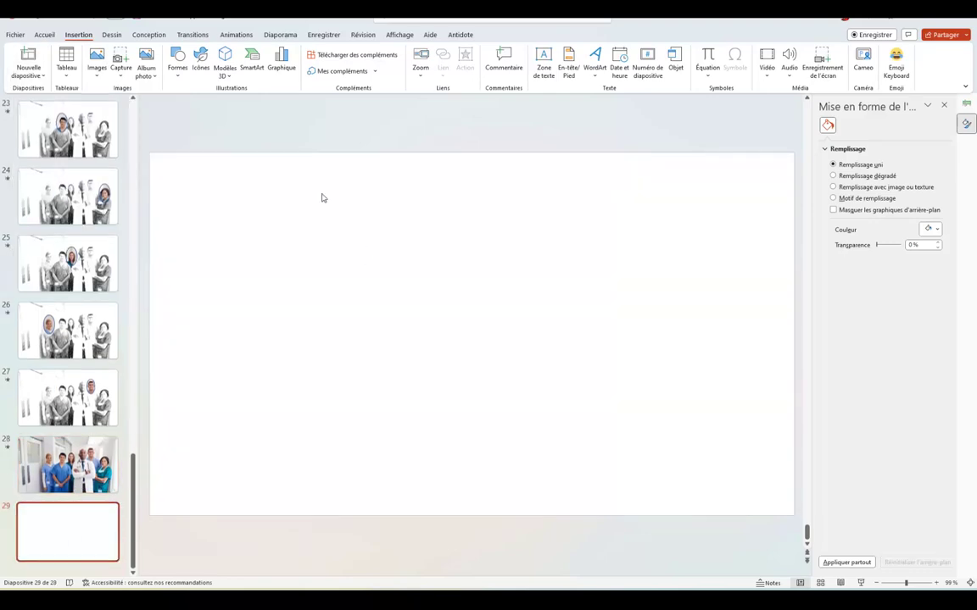
Step: Insert the rainbow-lit sunglasses stock photo, stretched to 33,87 cm across the slide
left_click(97, 73)
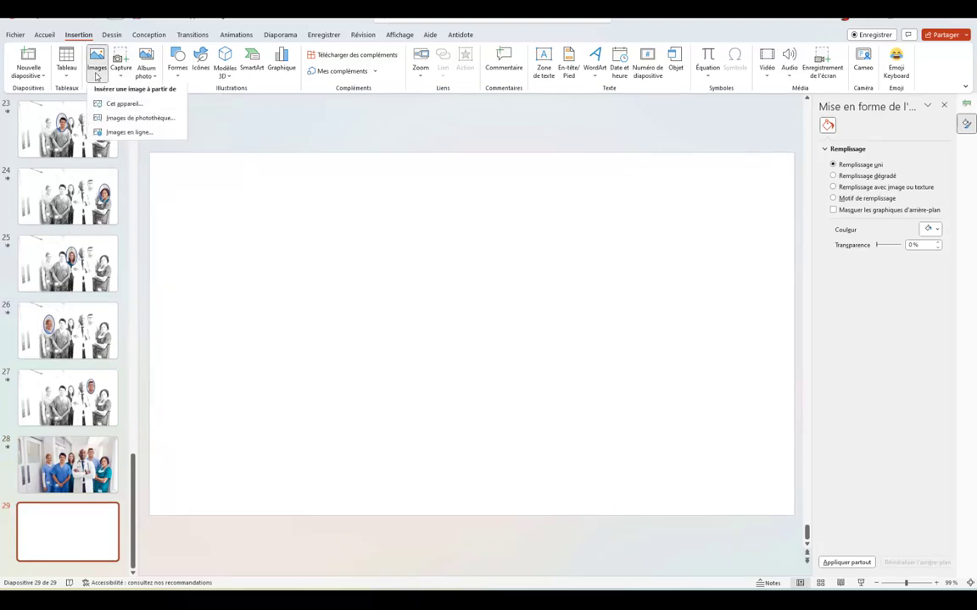
left_click(129, 121)
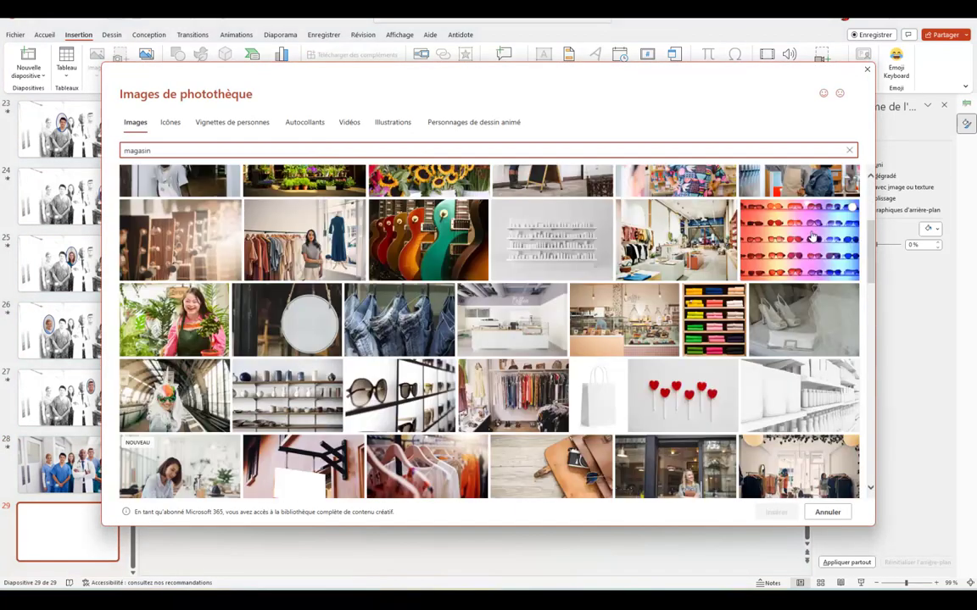
type("magasin")
left_click(797, 237)
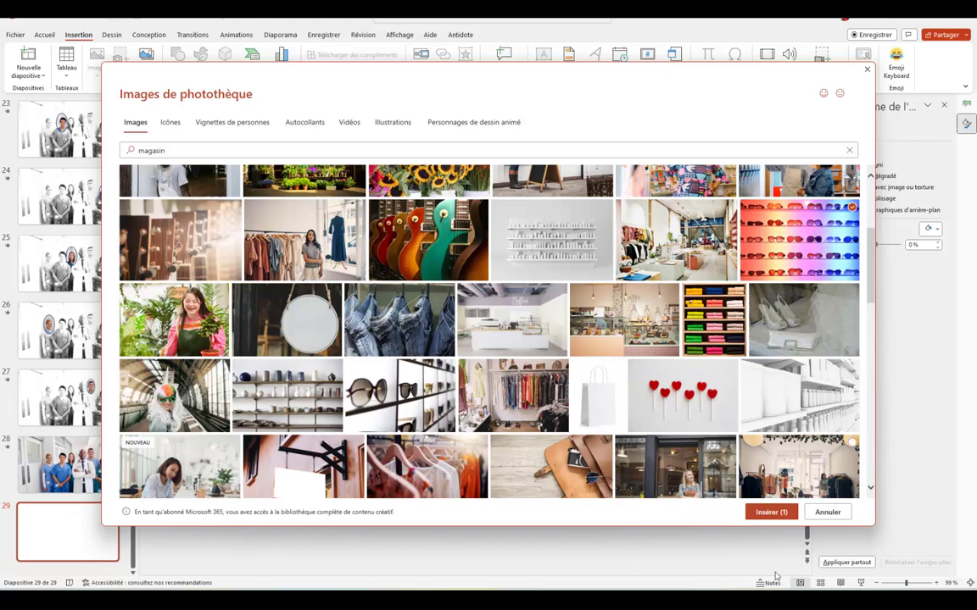
left_click(771, 512)
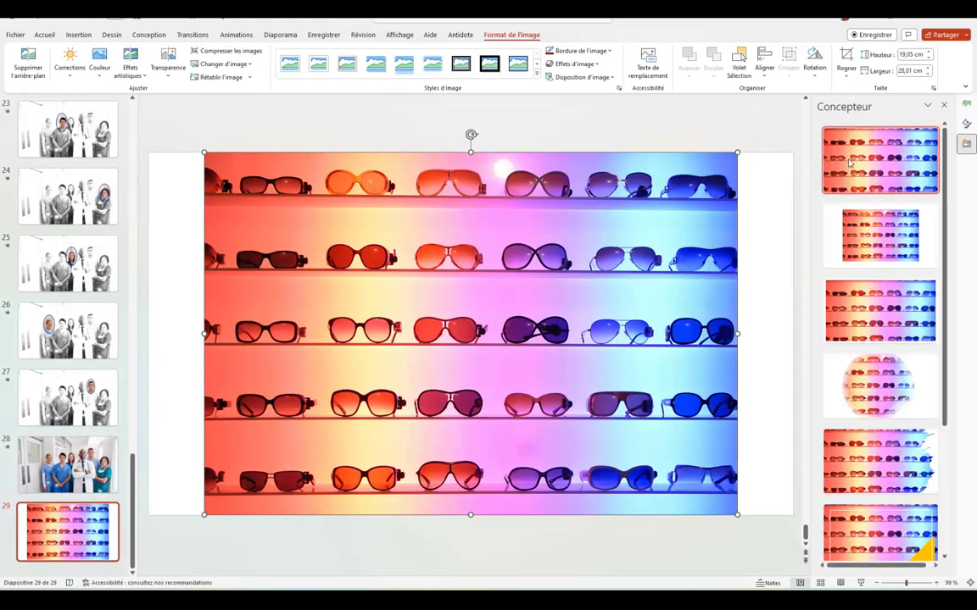
left_click(850, 162)
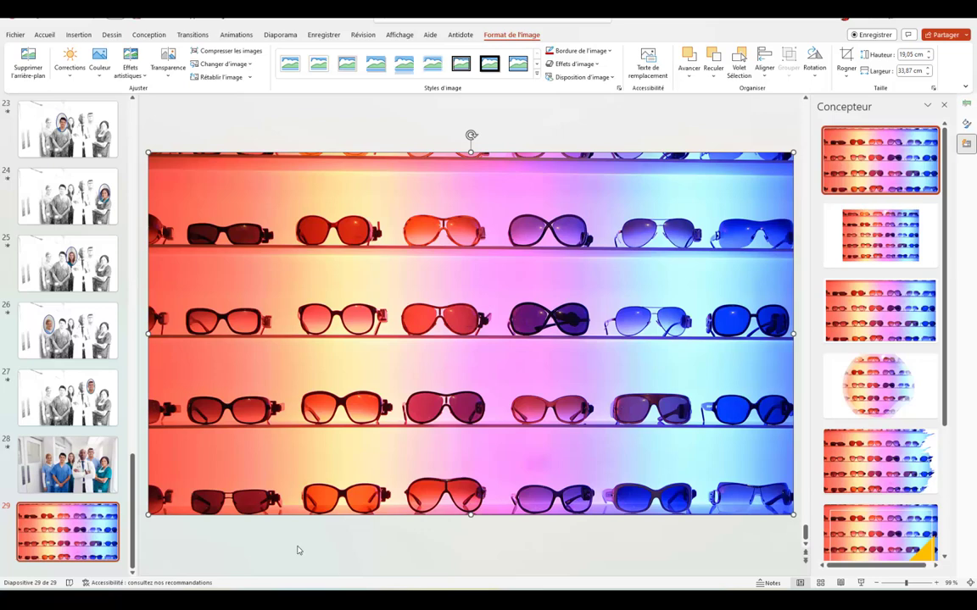
Step: Duplicate slide 29 as slide 30 and select its sunglasses photo
right_click(49, 513)
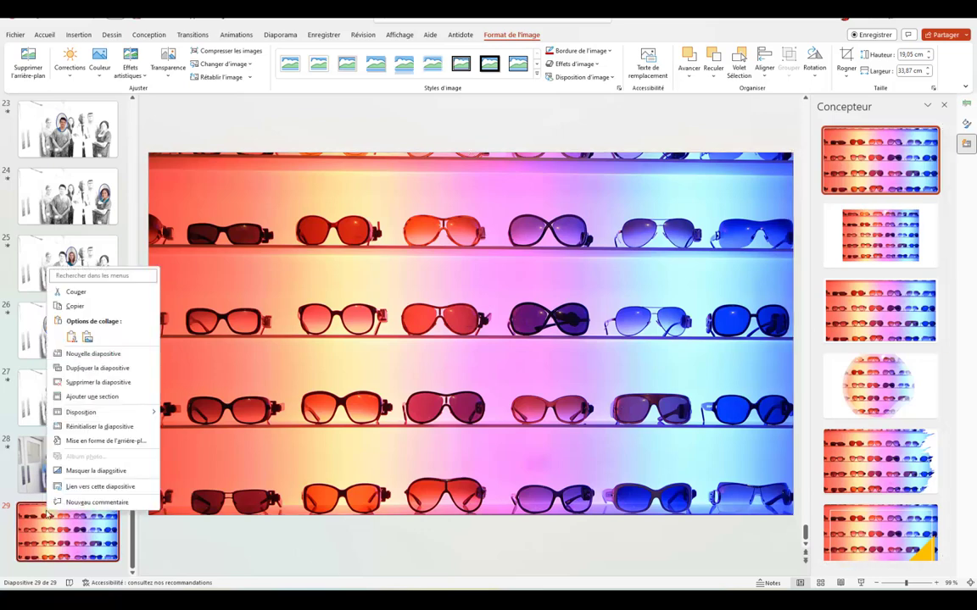
left_click(97, 369)
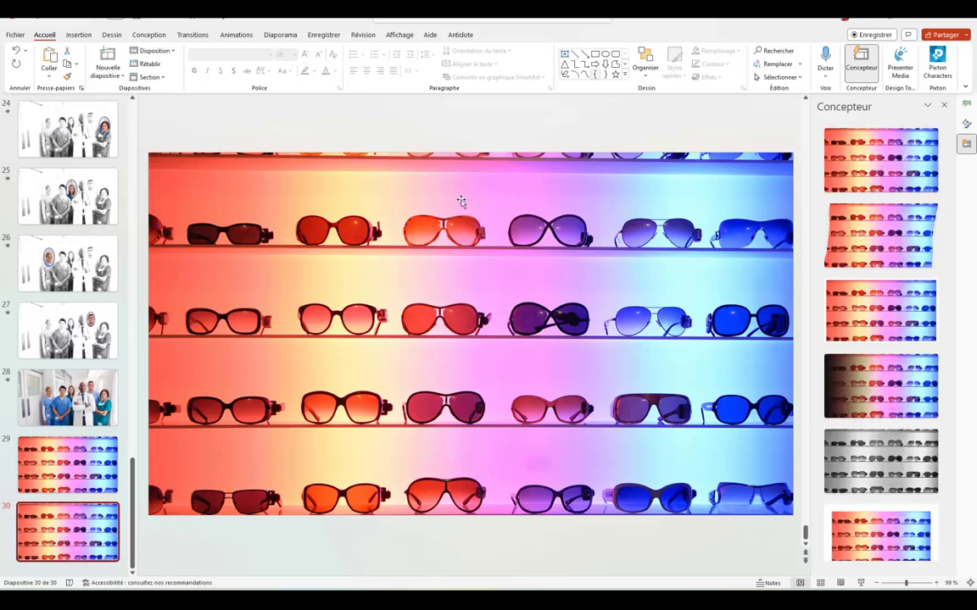
left_click(359, 208)
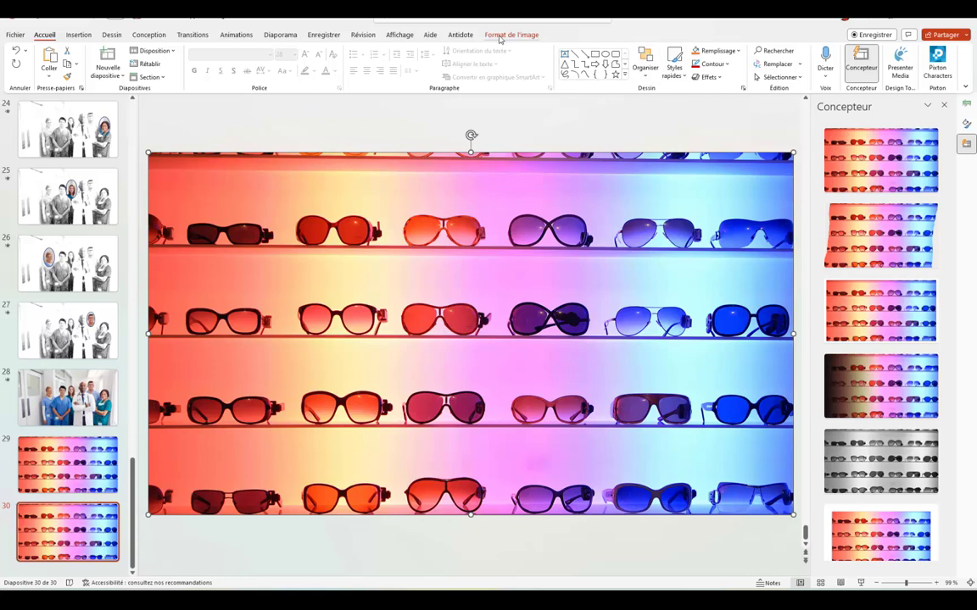
Step: Crop the copied photo to one purple pair, 4,92 × 5,24 cm
left_click(511, 35)
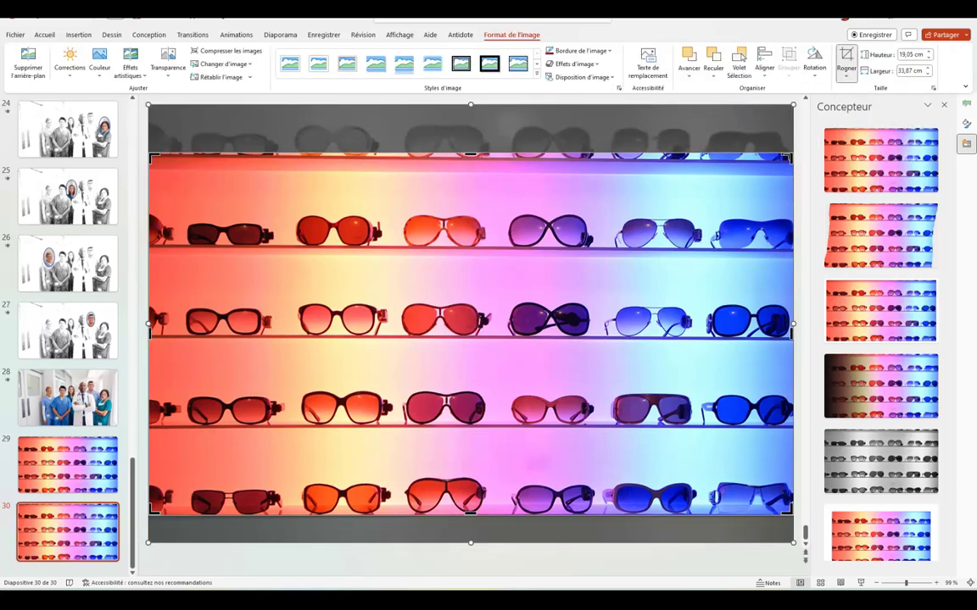
left_click_drag(788, 158, 596, 250)
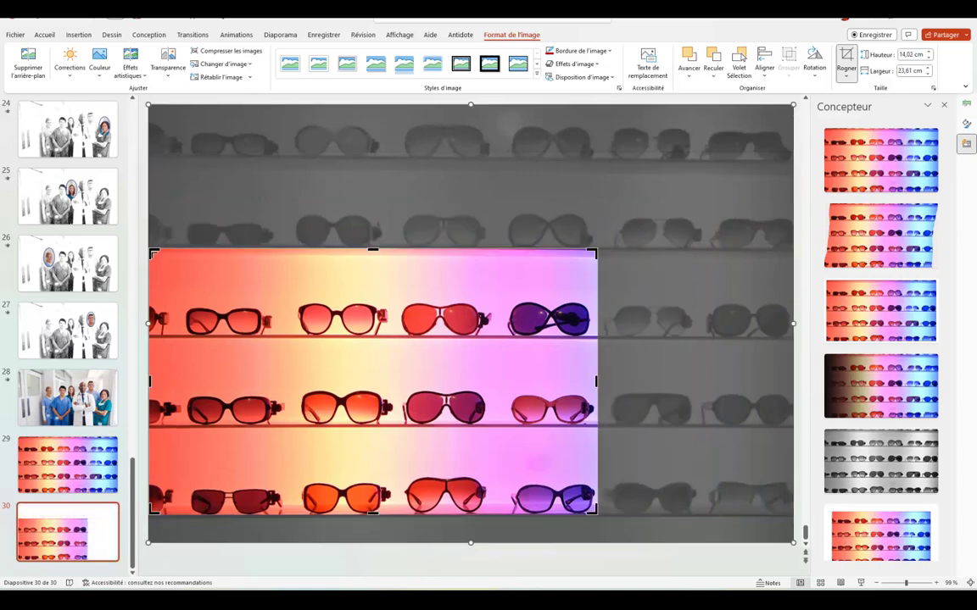
key("Escape")
left_click_drag(185, 256, 497, 267)
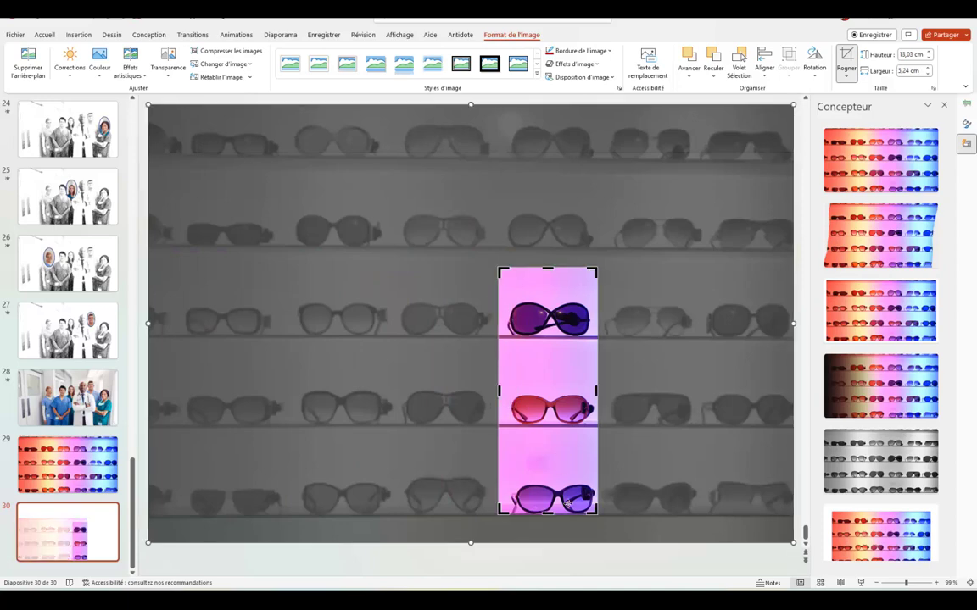
left_click_drag(547, 512, 575, 359)
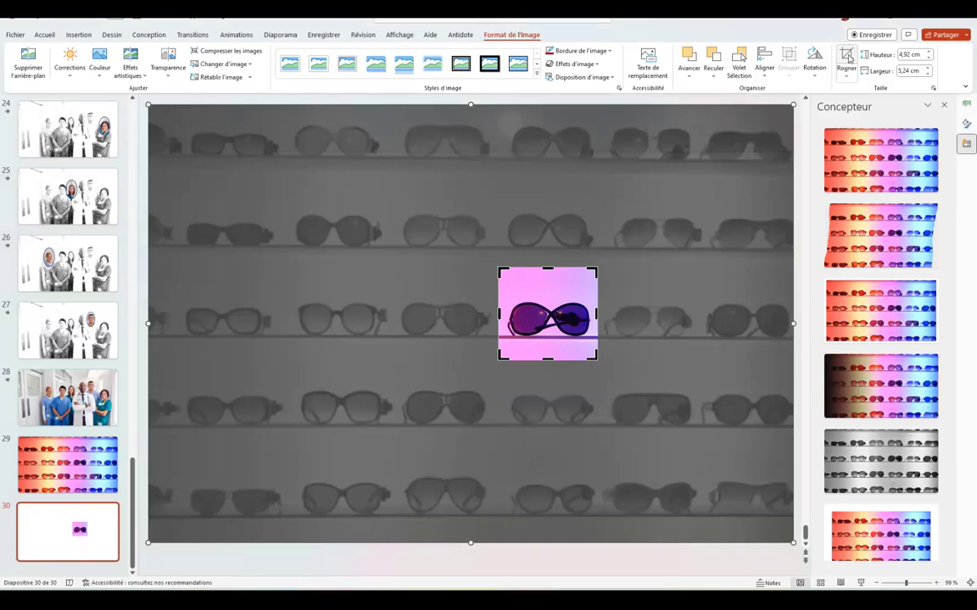
key("Escape")
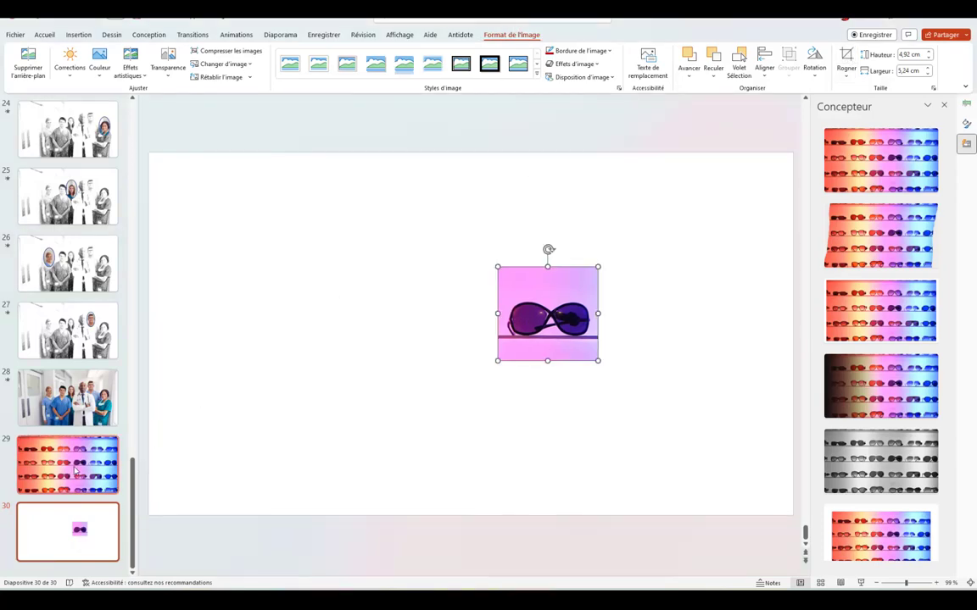
left_click(74, 468)
Step: Duplicate slide 29 again and cut the cropped sunglasses picture from slide 31
right_click(74, 469)
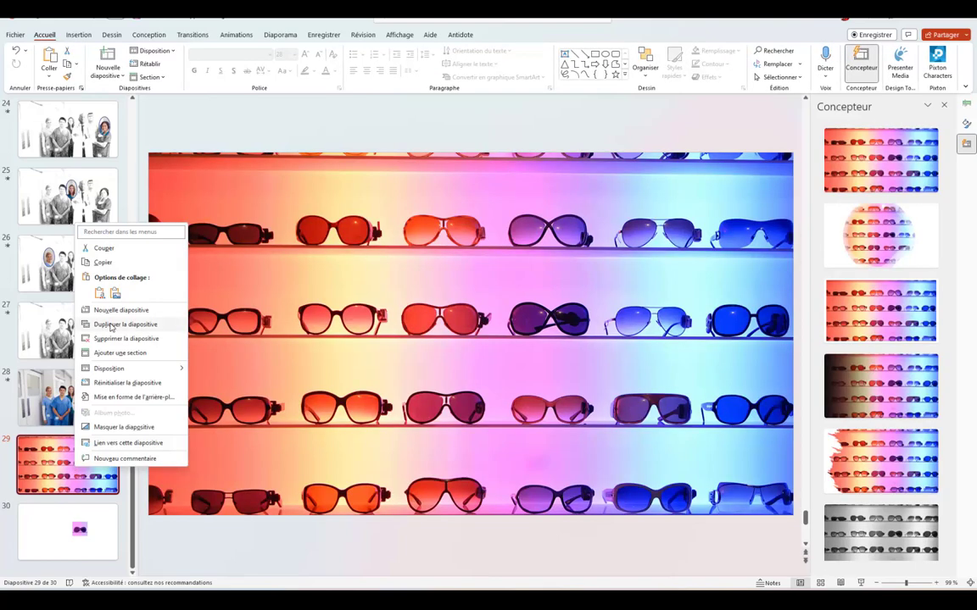
left_click(111, 322)
scroll(80, 551, "down", 1)
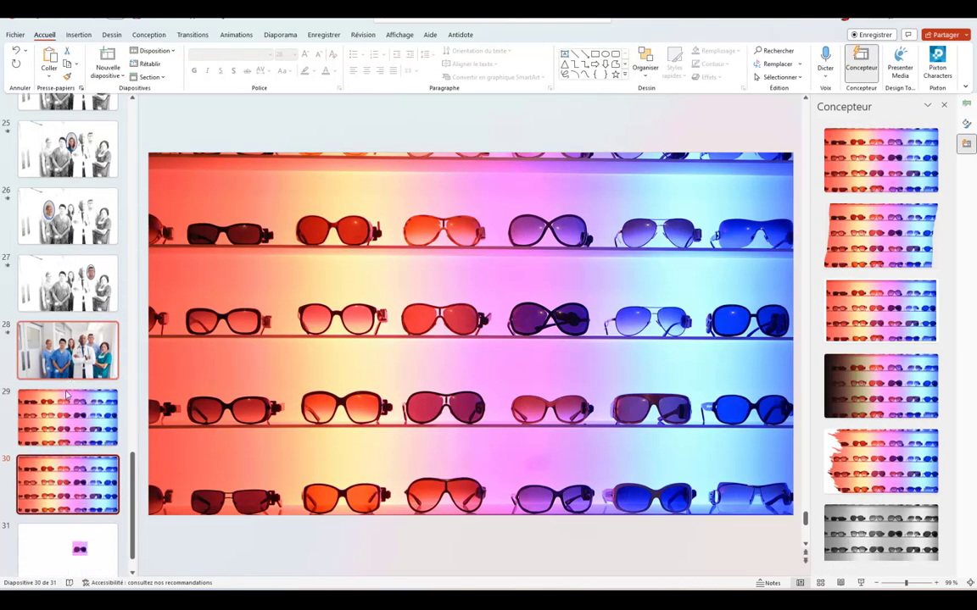
left_click(79, 520)
left_click(515, 311)
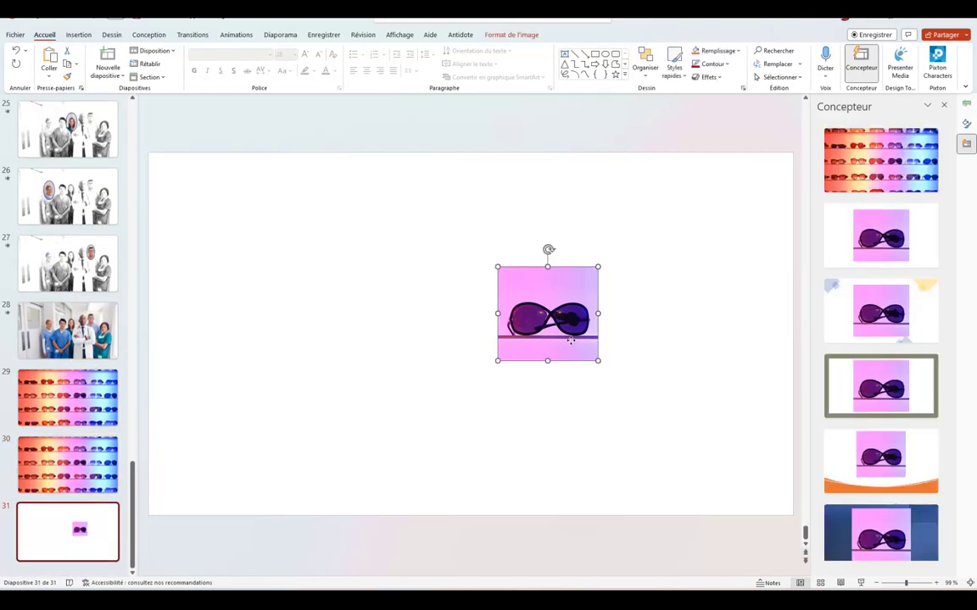
right_click(571, 339)
left_click(593, 366)
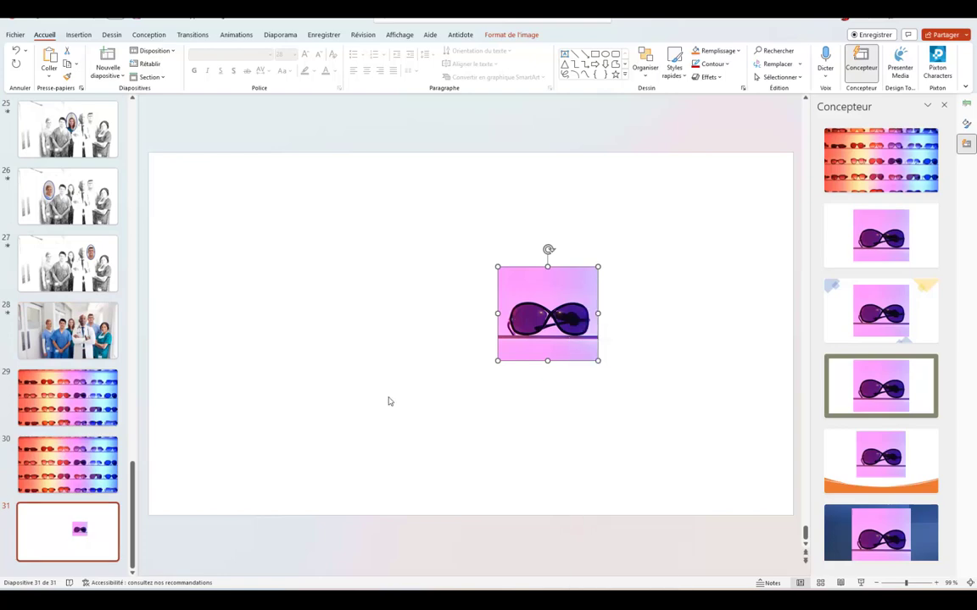
Step: Paste the cropped pair onto slide 30's full photo, over its matching pair
left_click(56, 467)
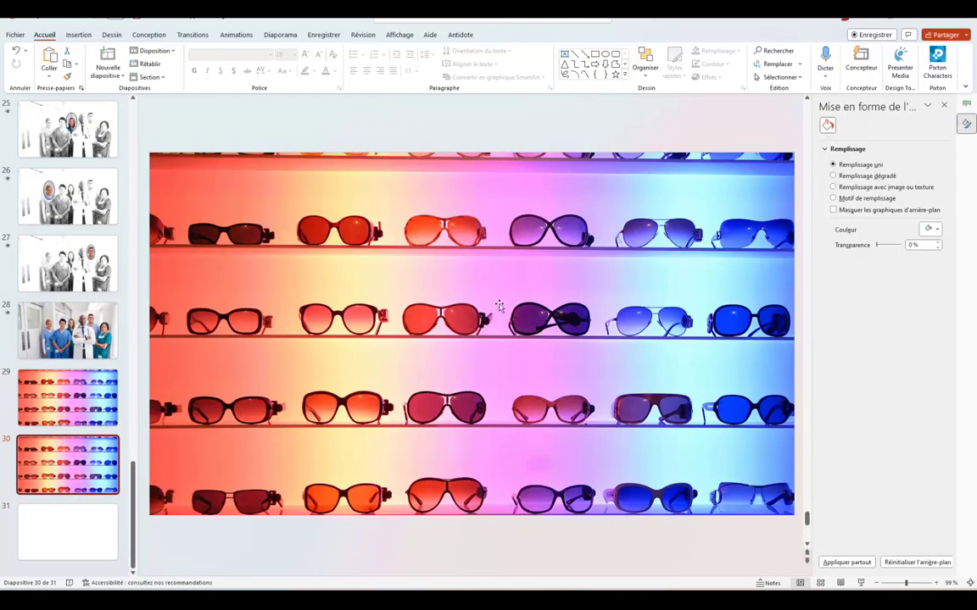
left_click(500, 306)
right_click(499, 306)
left_click(483, 334)
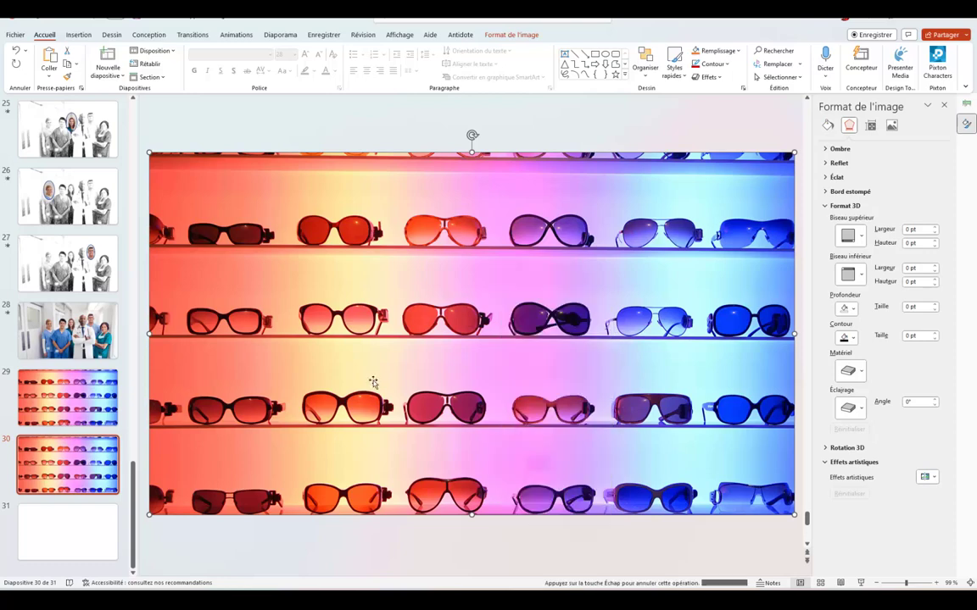
key("ctrl+v")
left_click_drag(465, 309, 545, 301)
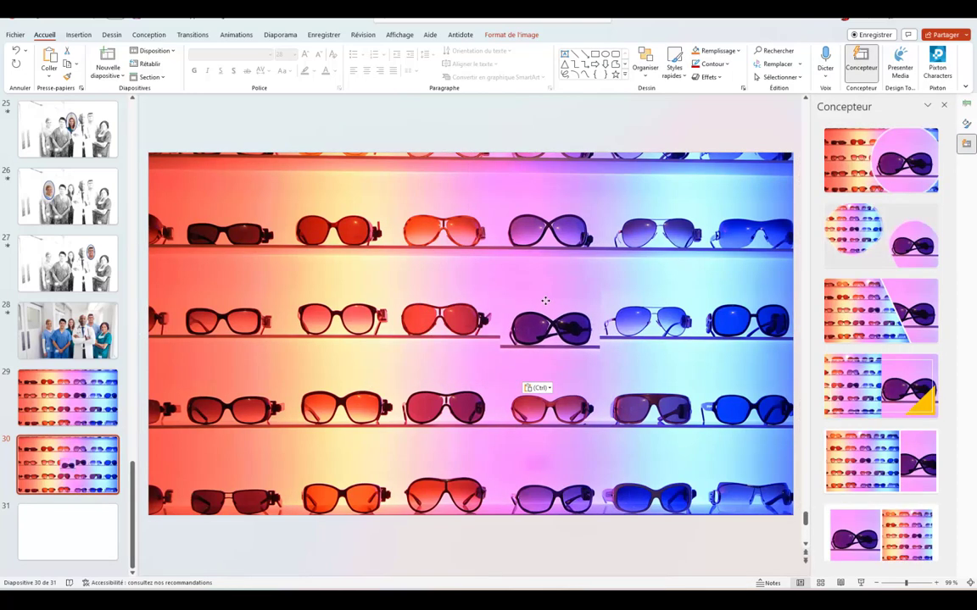
Step: Enlarge the close-up sunglasses and move it onto the middle shelf
left_click(525, 305)
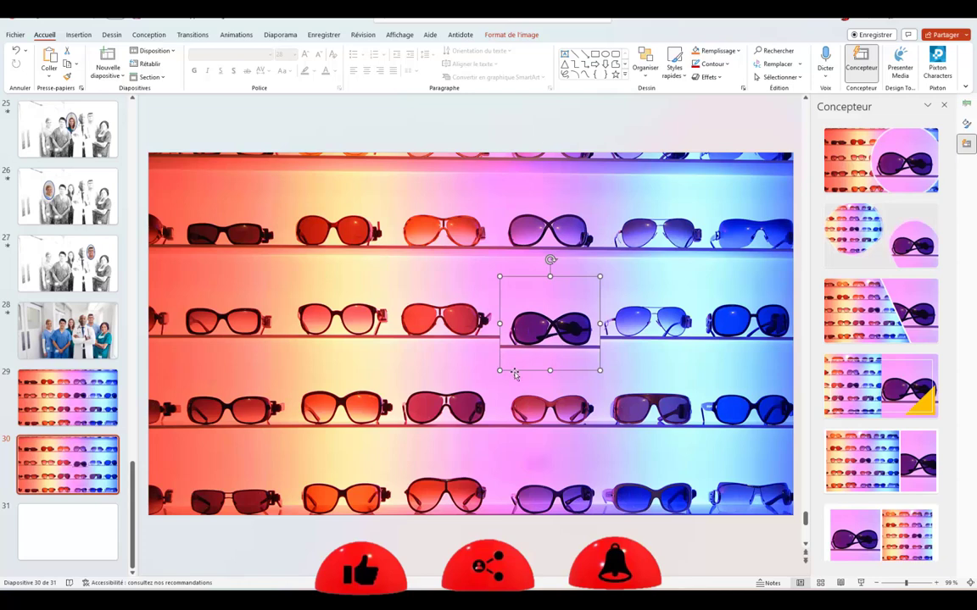
left_click_drag(500, 371, 430, 437)
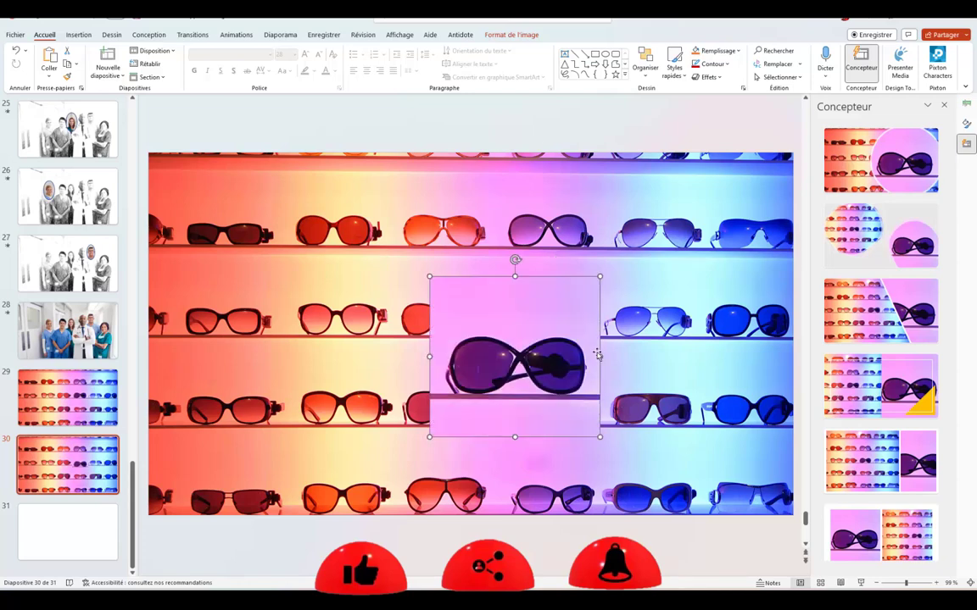
left_click_drag(549, 367, 577, 340)
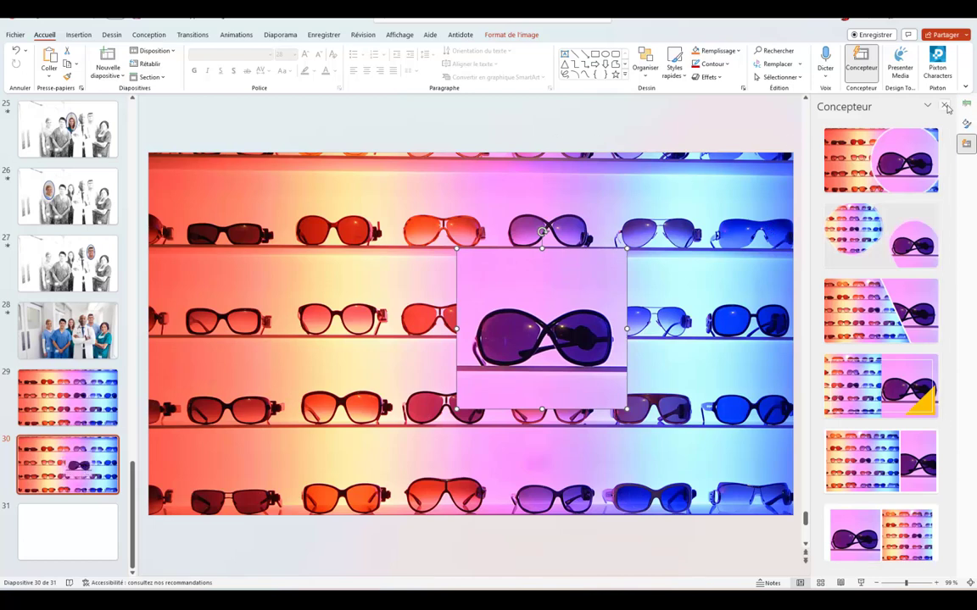
right_click(696, 207)
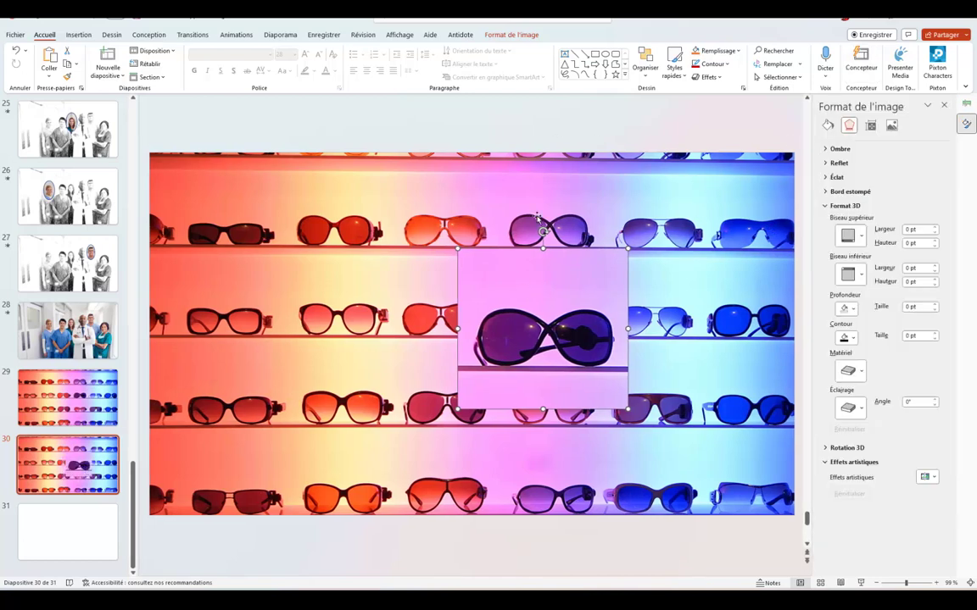
Step: Give the close-up an Agrandir et... grow entrance animation
left_click(224, 35)
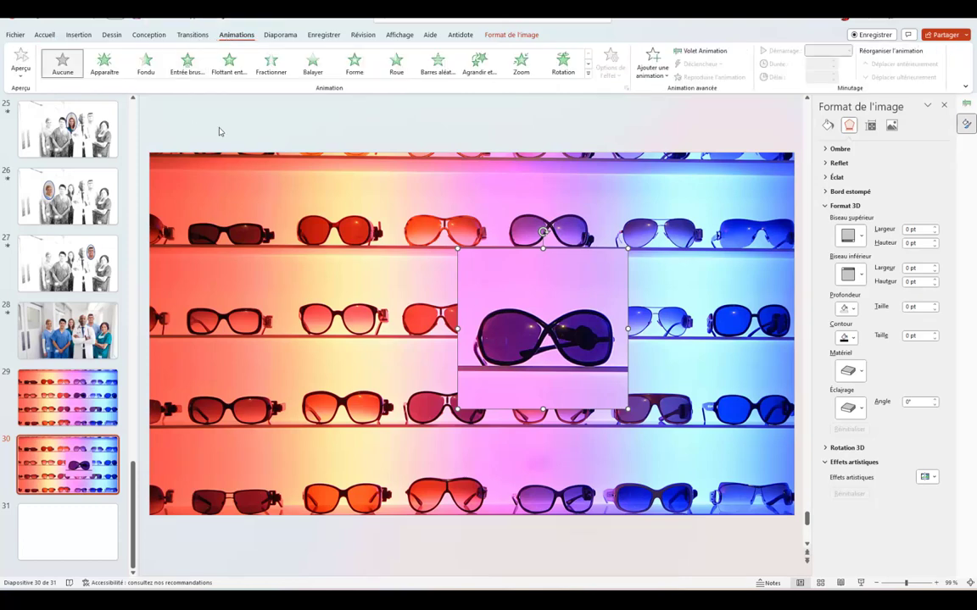
left_click(475, 65)
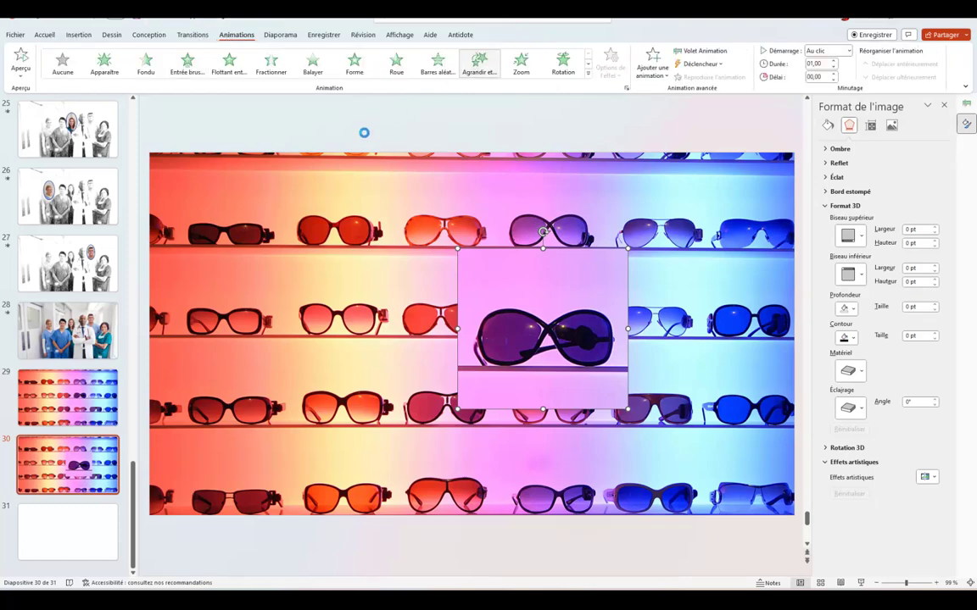
left_click(364, 132)
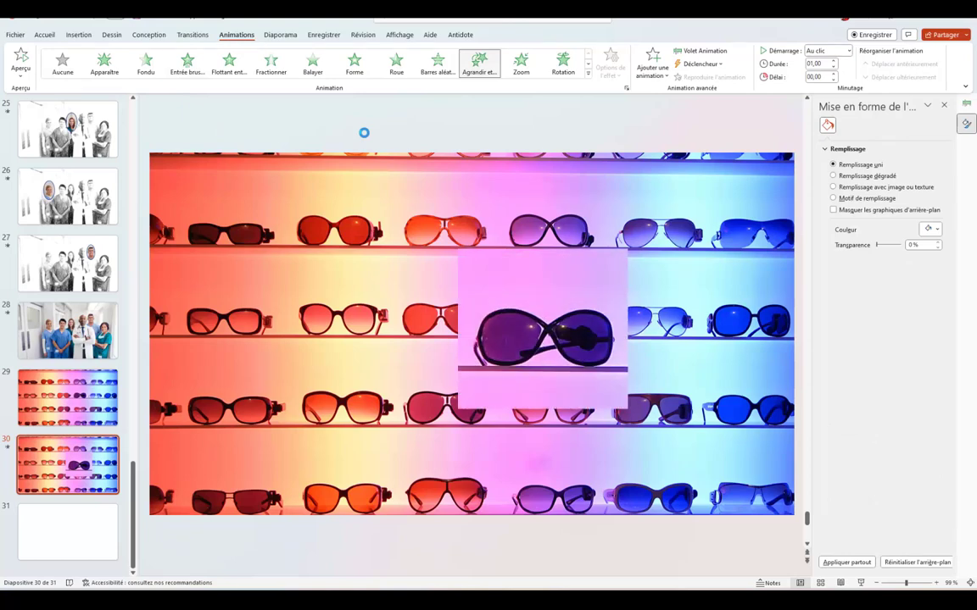
Step: Frame the close-up in white Perspective en relief gauche and enlarge it slightly
left_click(531, 345)
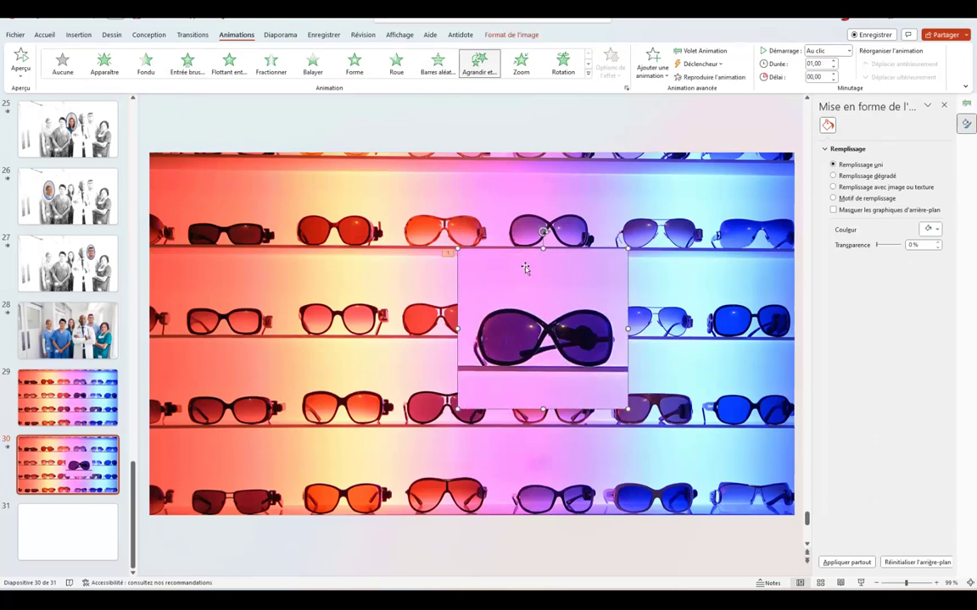
left_click(514, 37)
left_click(536, 76)
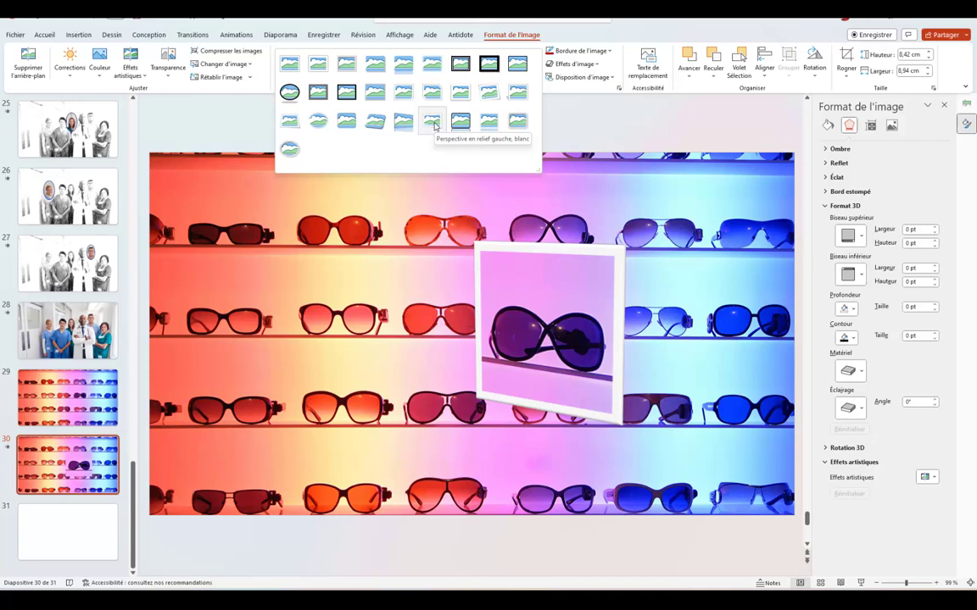
left_click(434, 126)
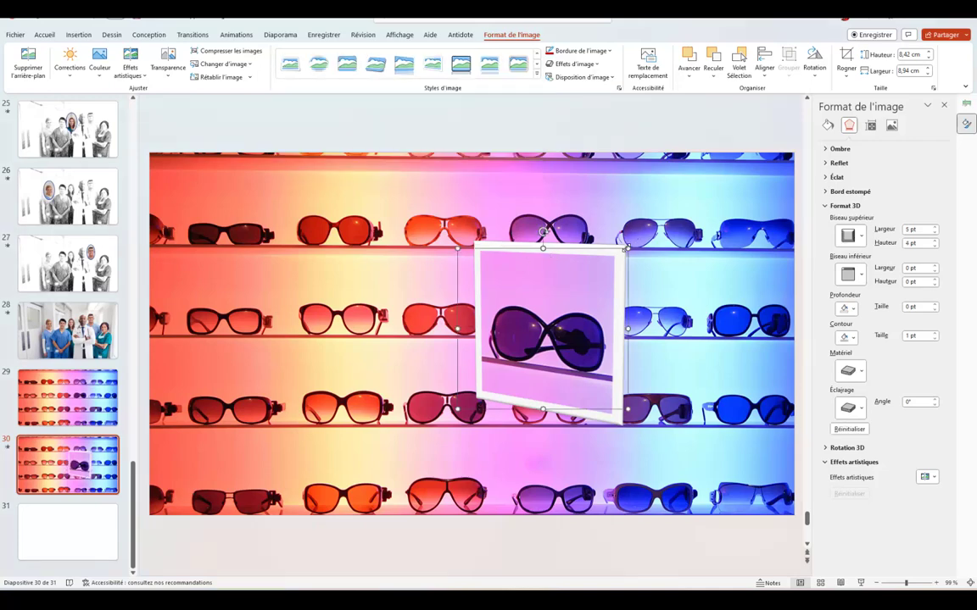
left_click_drag(543, 331, 558, 331)
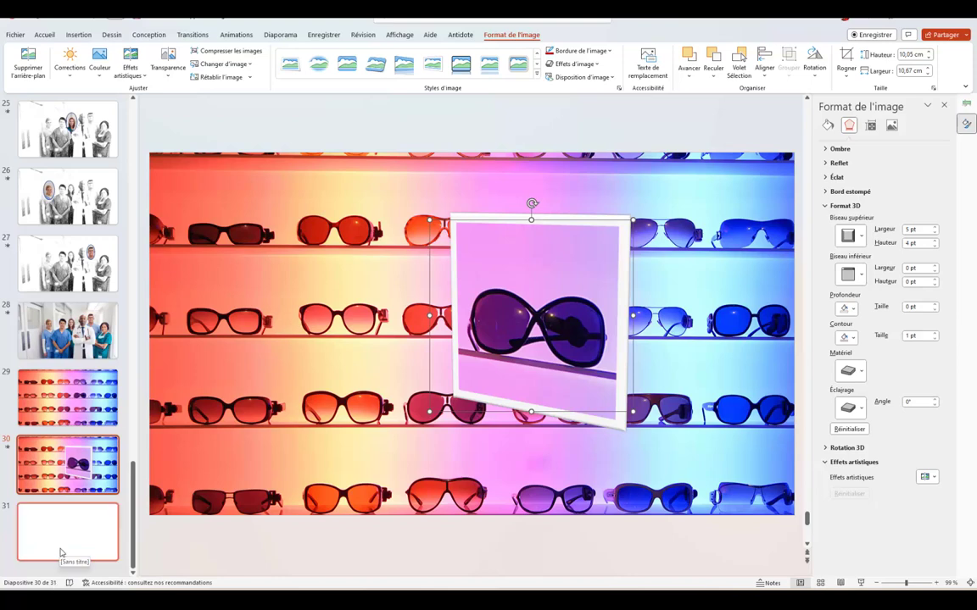
left_click(264, 117)
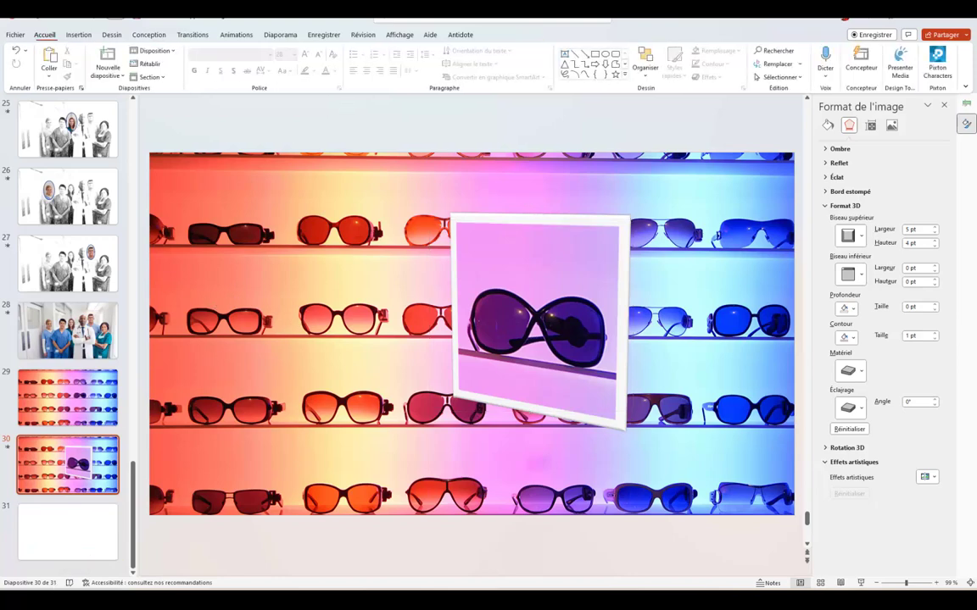
Step: Add a text box reading 'Les avantages de cette paire...' across the top of the frame
left_click(78, 35)
left_click(543, 63)
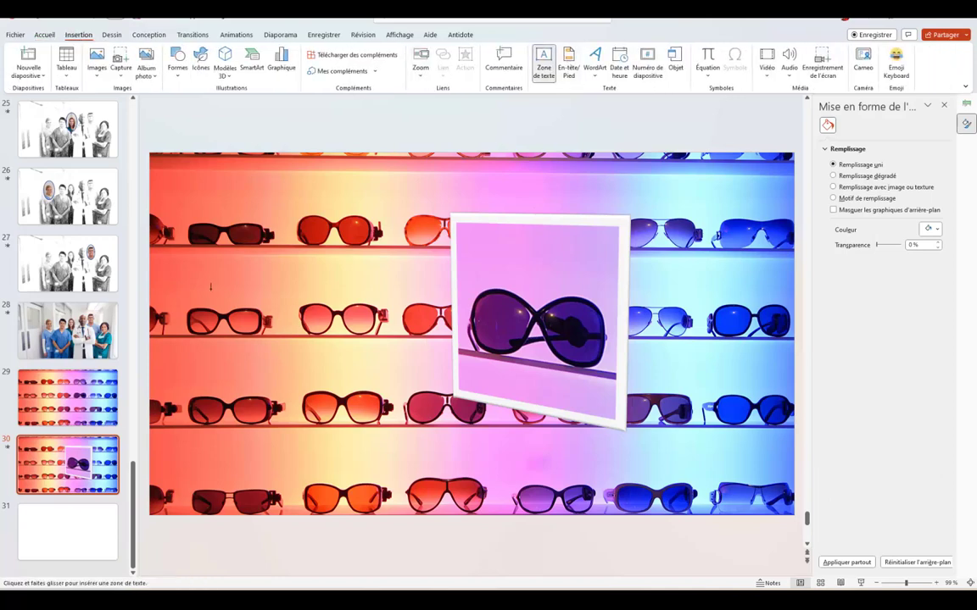
left_click_drag(477, 236, 607, 270)
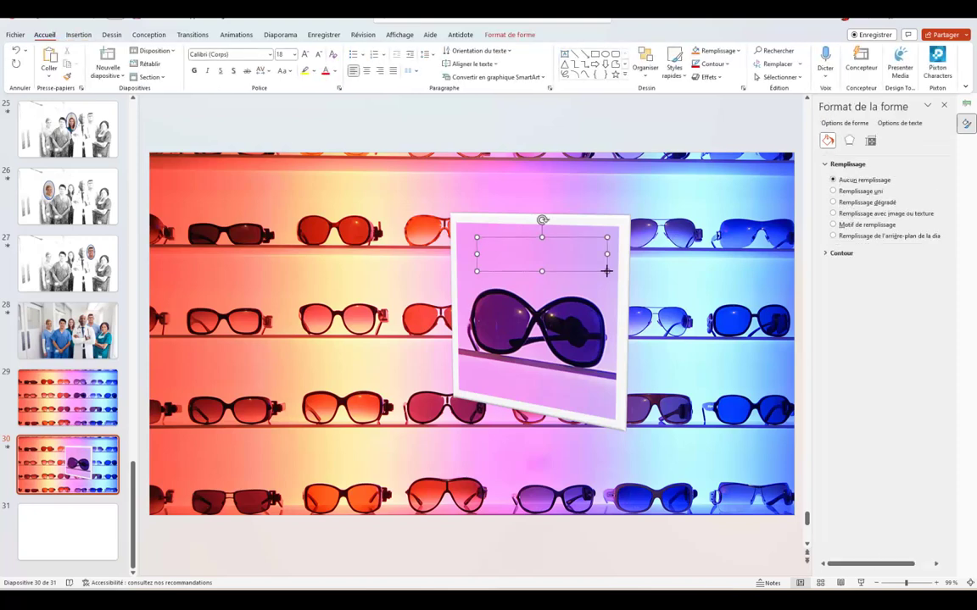
type("LES avantages de c")
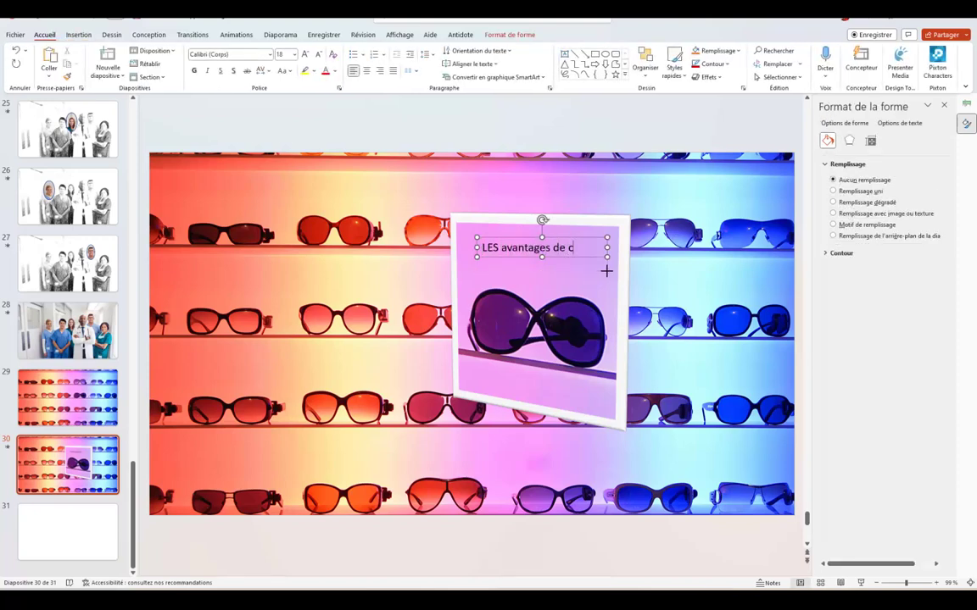
type("ette pa")
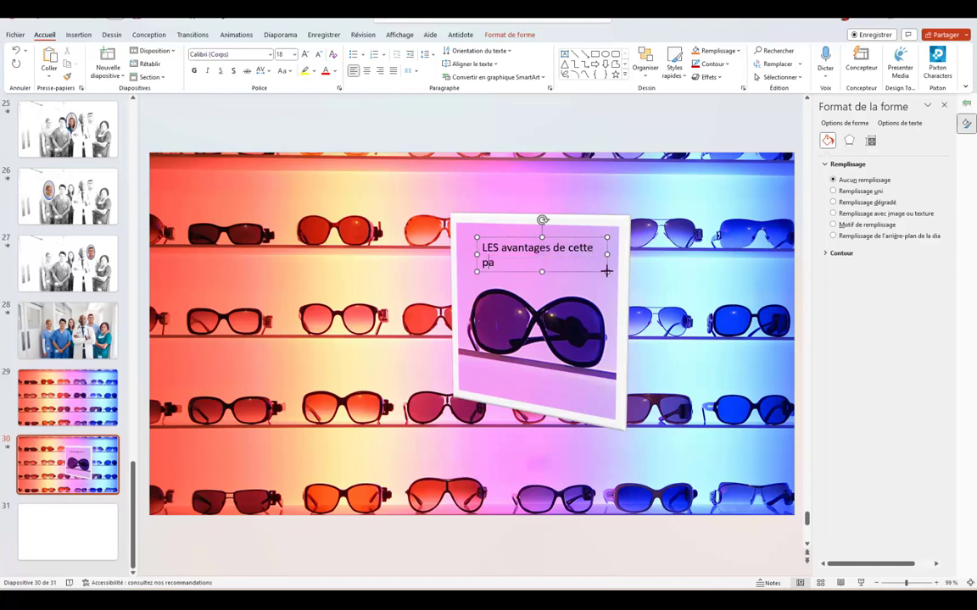
type("...")
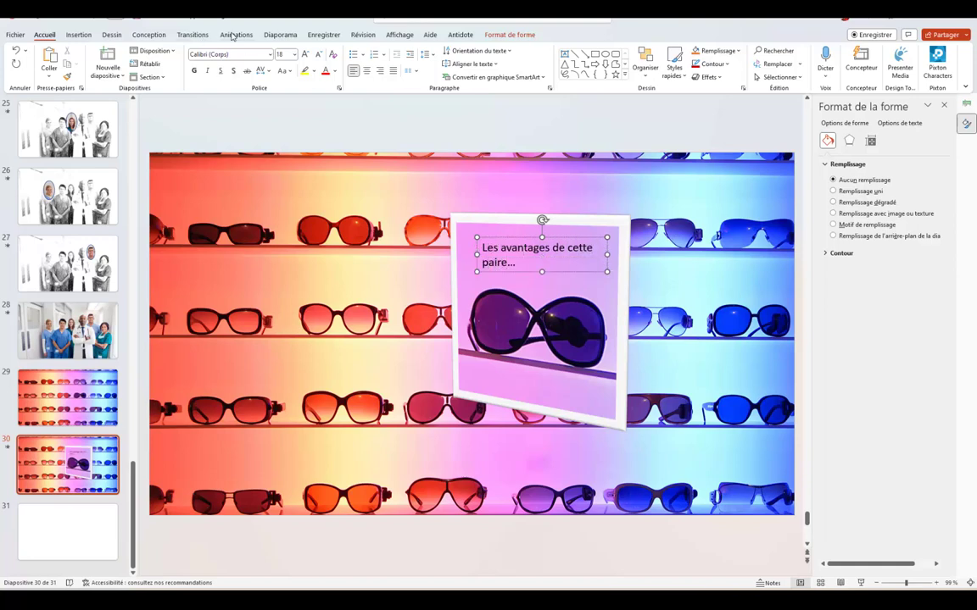
Step: Give the caption a Fondu animation set to start after the picture's
left_click(235, 38)
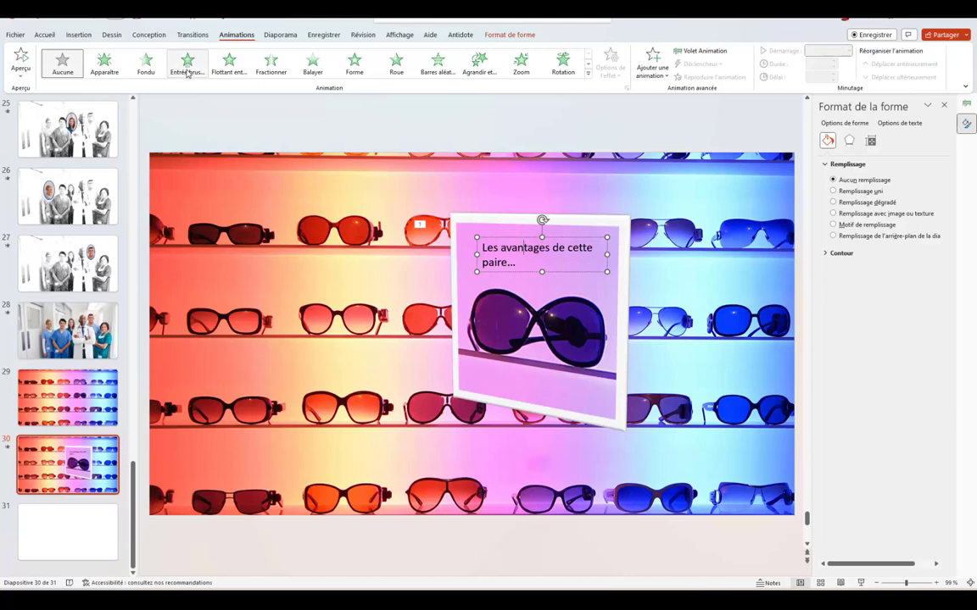
left_click(146, 63)
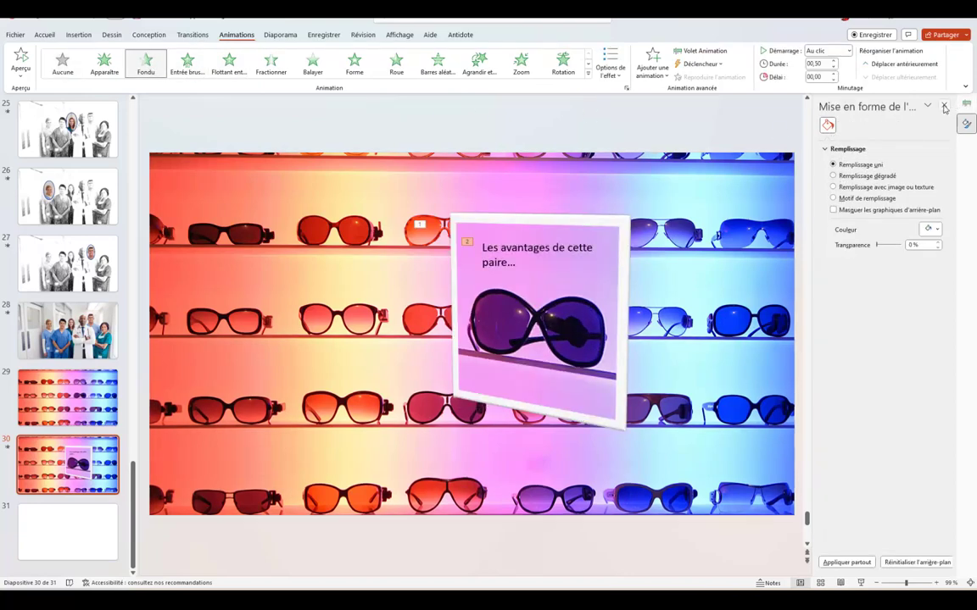
left_click(700, 51)
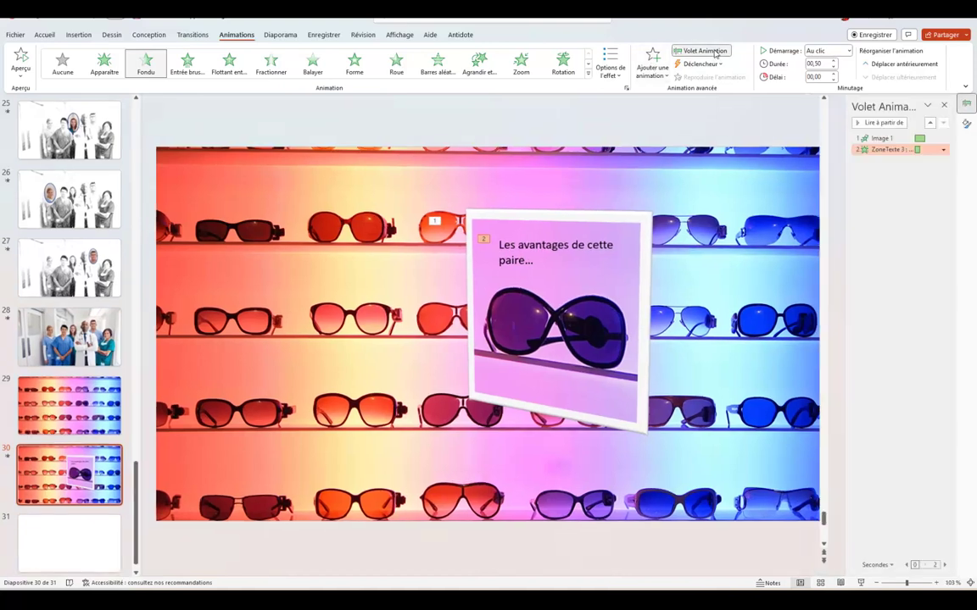
left_click(941, 150)
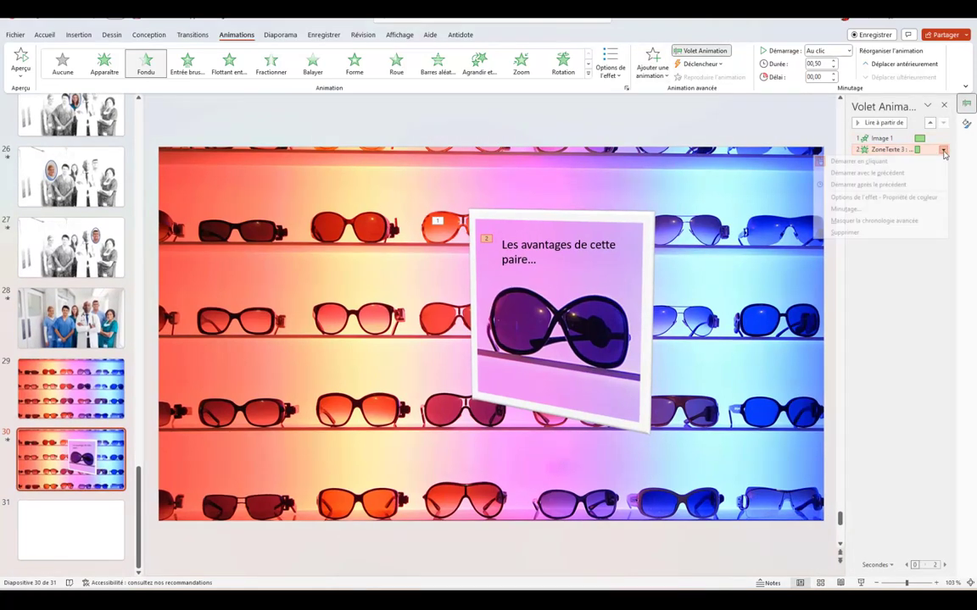
left_click(899, 183)
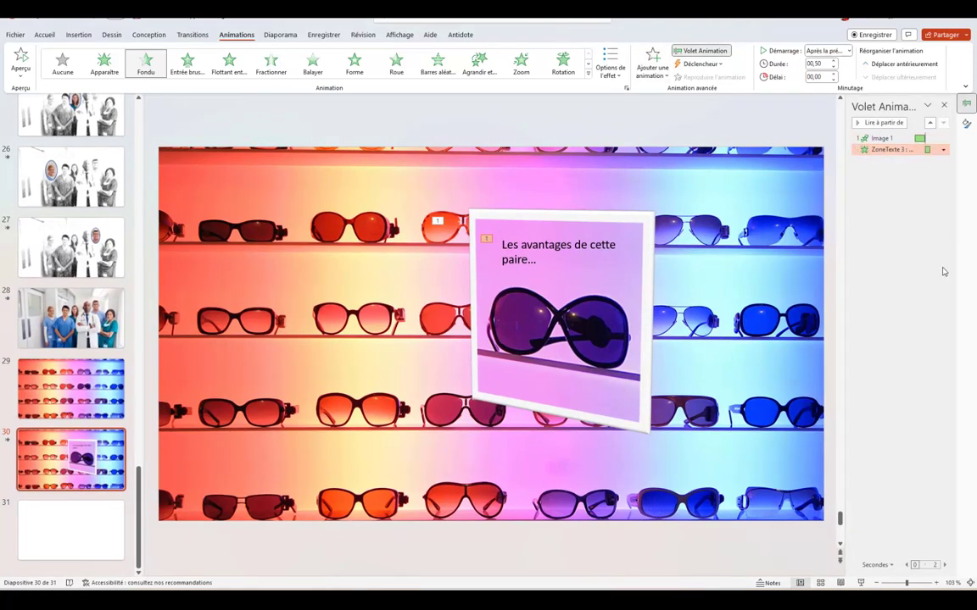
left_click(944, 272)
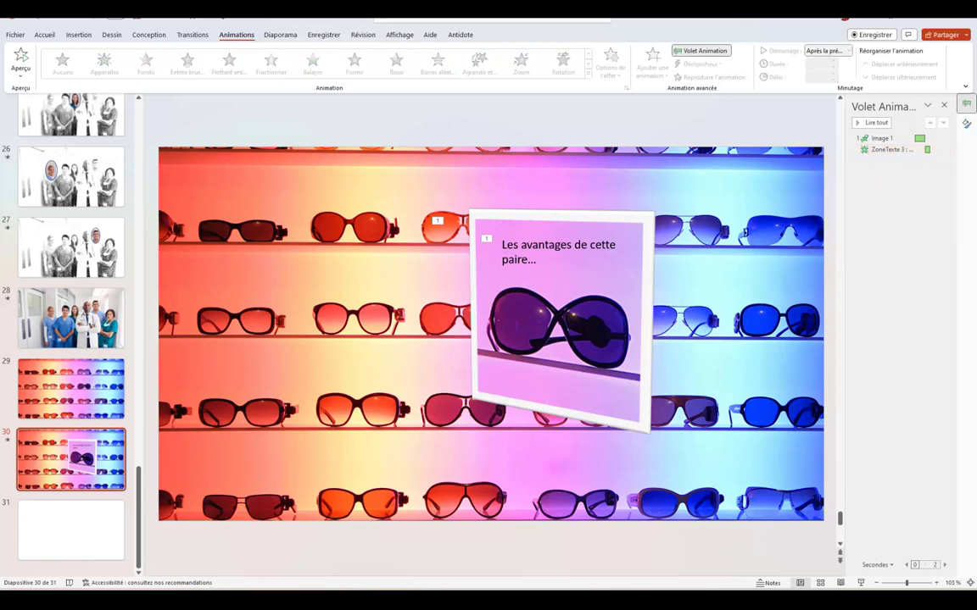
Step: Go back to slide 29, watch the sunglasses animations in the slideshow, then exit
key("Up")
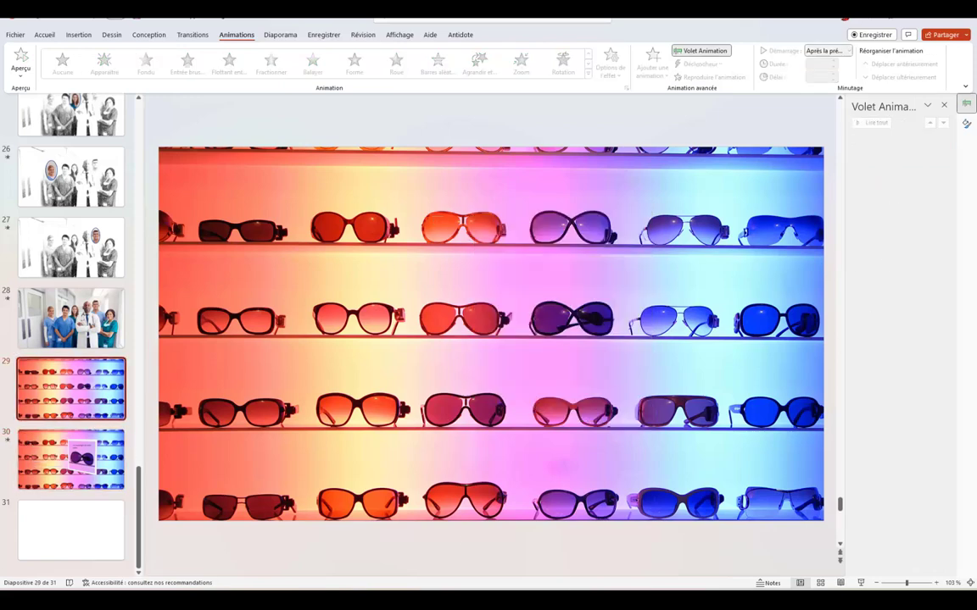
left_click(861, 583)
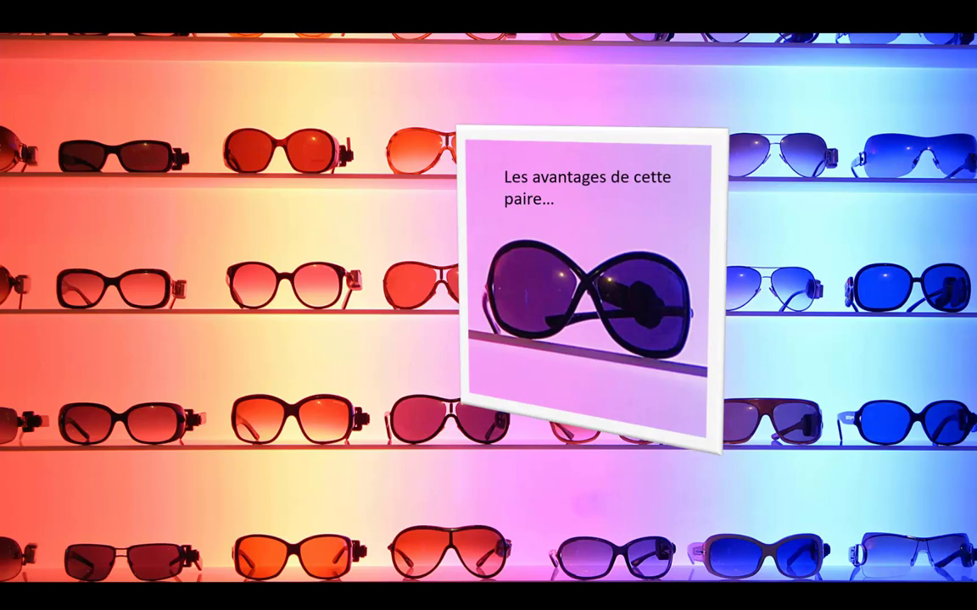
key("Escape")
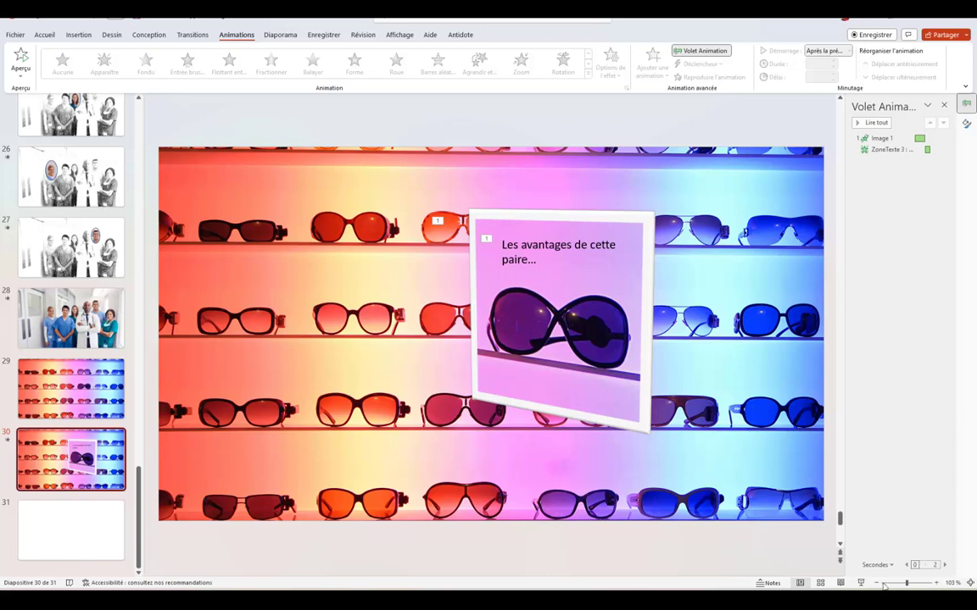
mouse_move(797, 530)
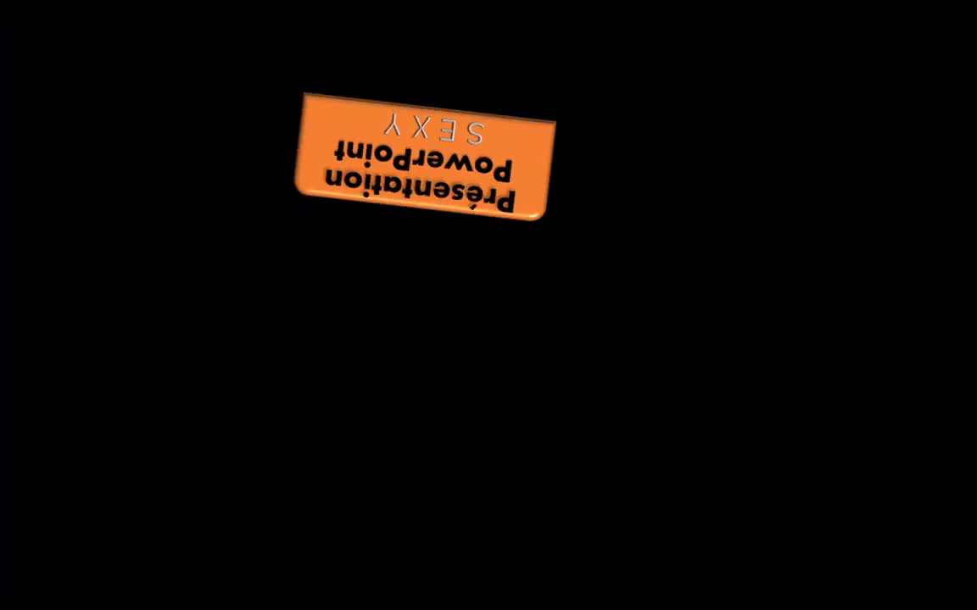